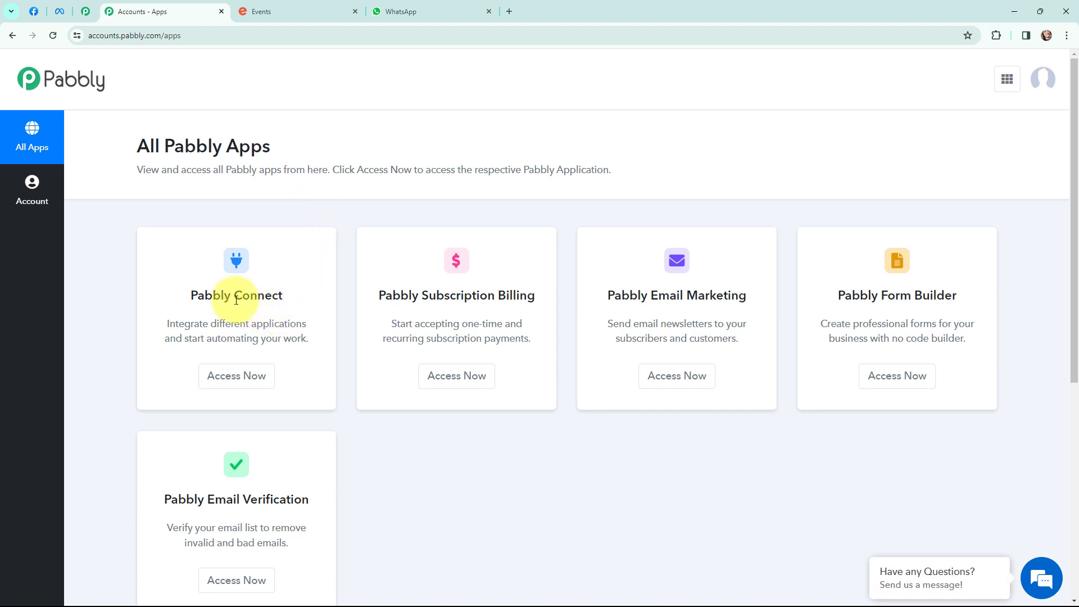
- Open Pabbly Connect and create the workflow 'Send WhatsApp Messages for New Eventbrite Order Confirmation' in Eventbrite Automation
left_click(236, 376)
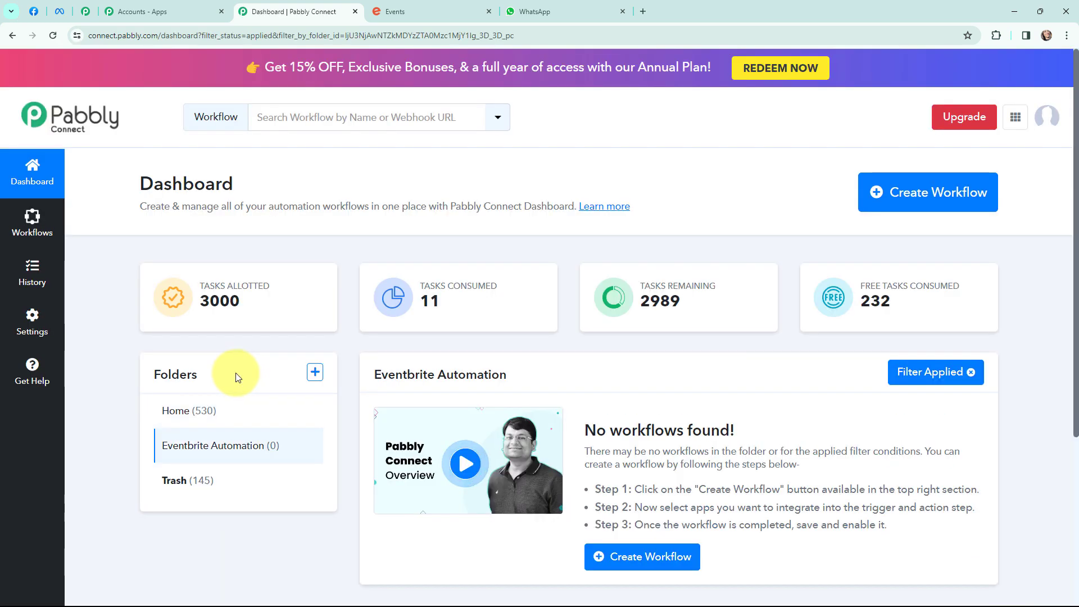
left_click(906, 197)
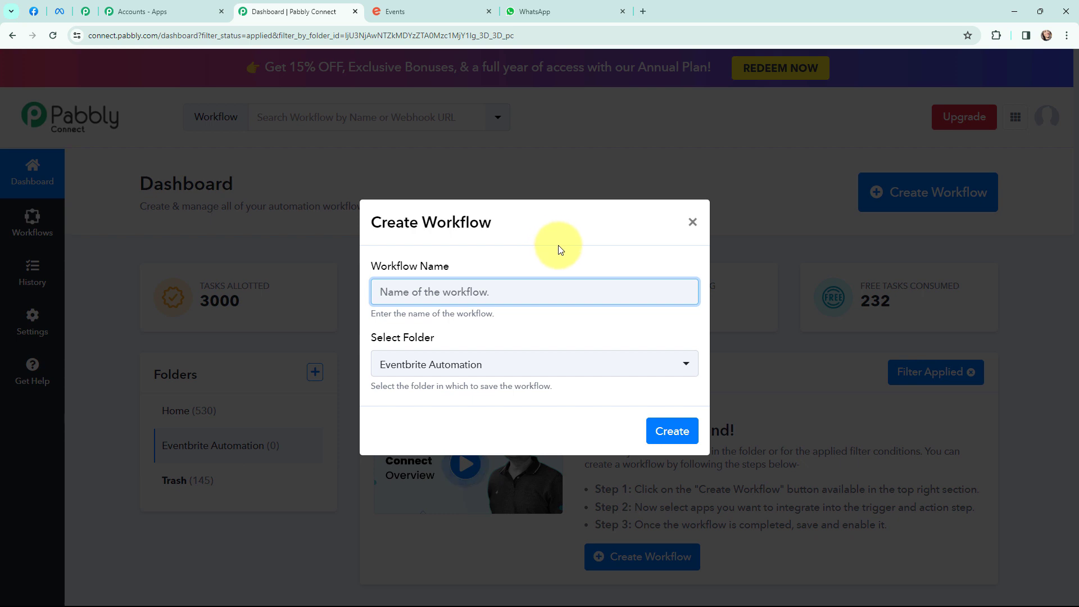
type("Send WhatsApp Messages for New Eventbrite Order Confirmation")
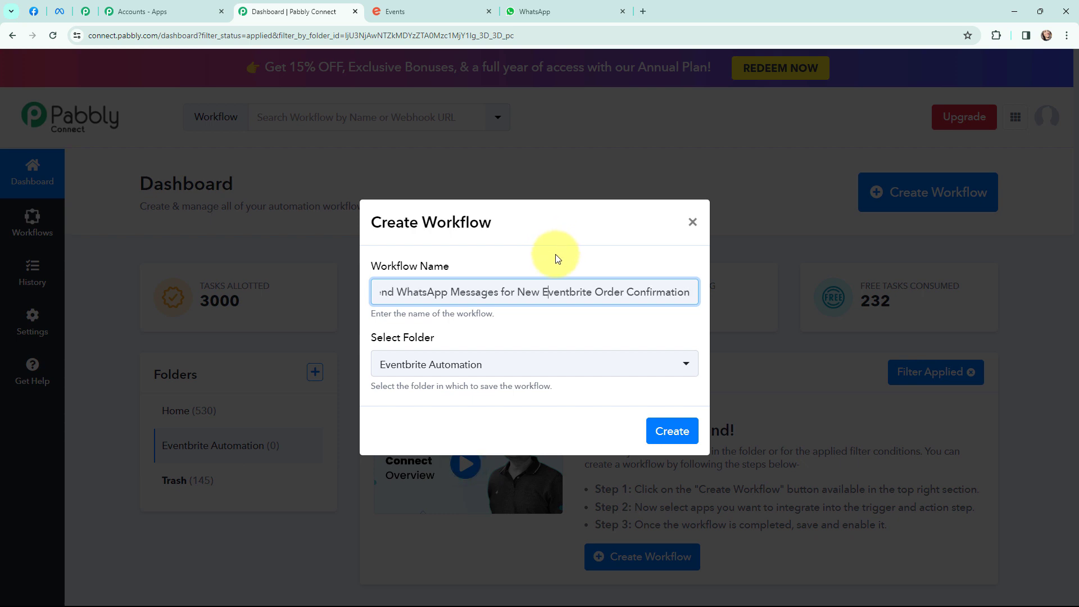
key("Left")
key("Left")
key("Left")
key("Left")
key("Left")
key("Left")
key("Left")
key("Left")
key("Left")
key("Left")
key("Left")
key("Left")
key("Left")
key("Left")
key("Left")
key("Left")
key("Left")
key("Left")
key("Left")
key("Left")
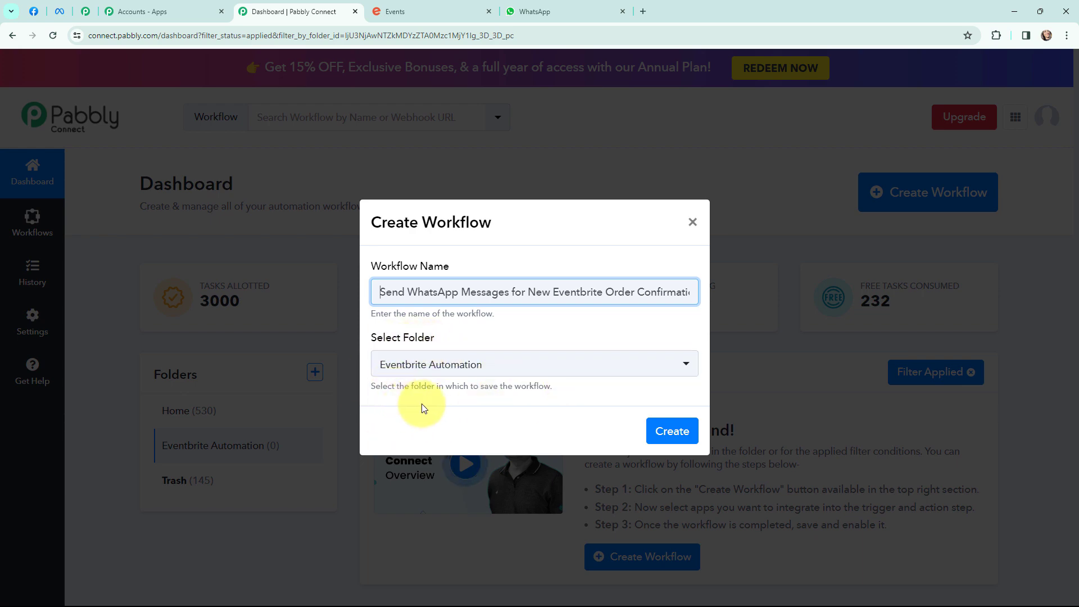
left_click(670, 430)
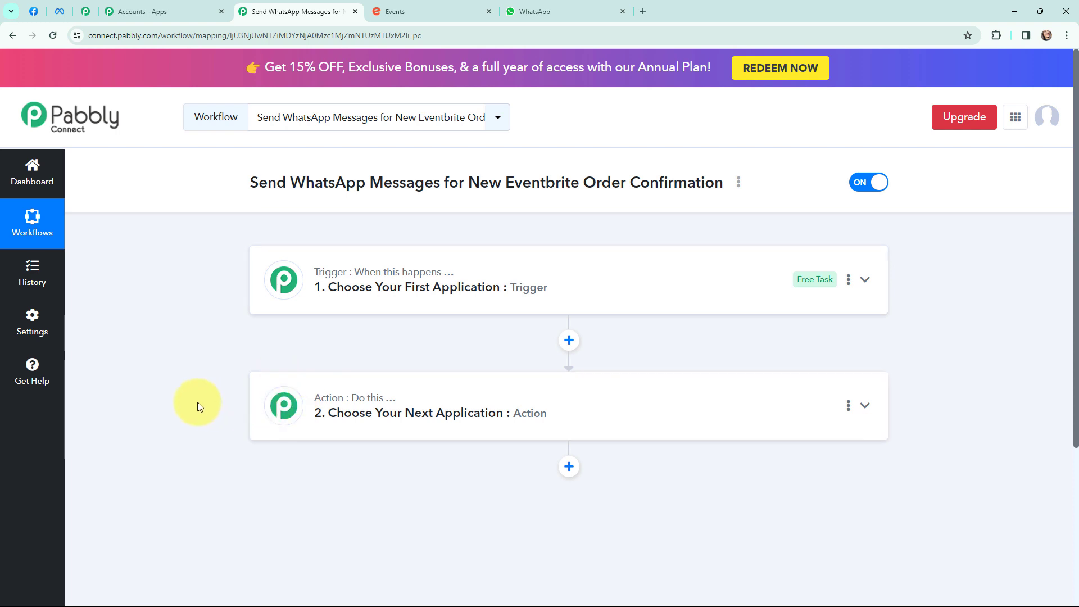
- Set the trigger app to Eventbrite with the New Order event, then expand the action step
left_click(536, 10)
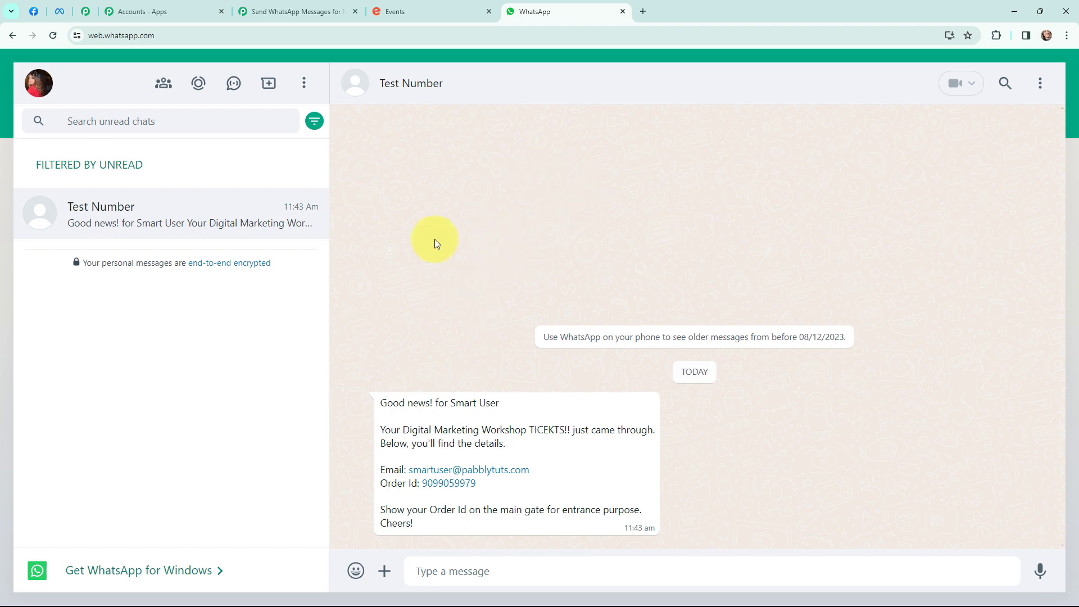
left_click(273, 11)
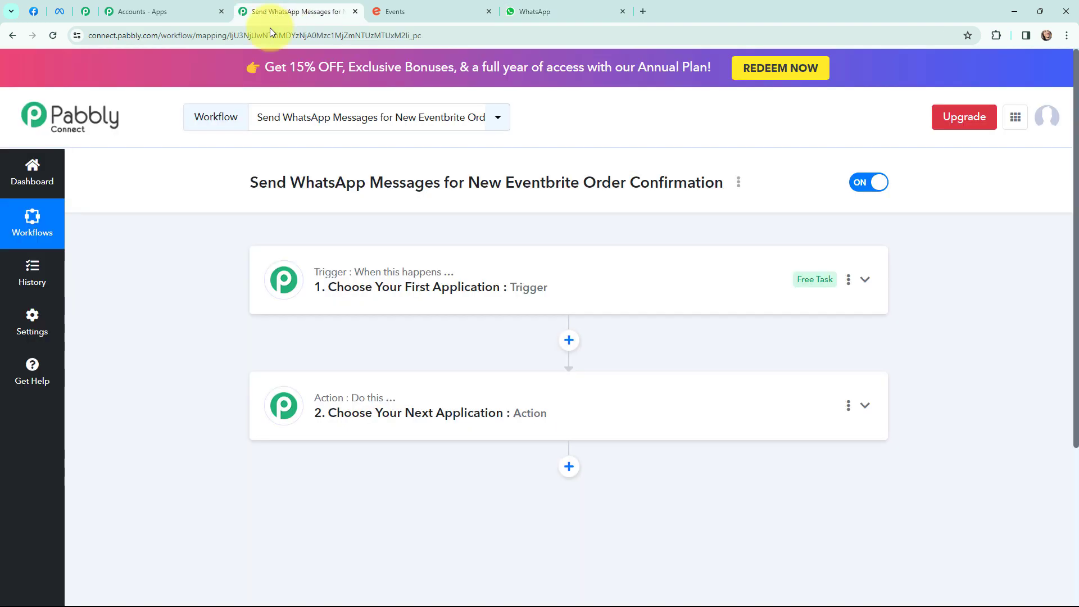
left_click(269, 268)
left_click(327, 355)
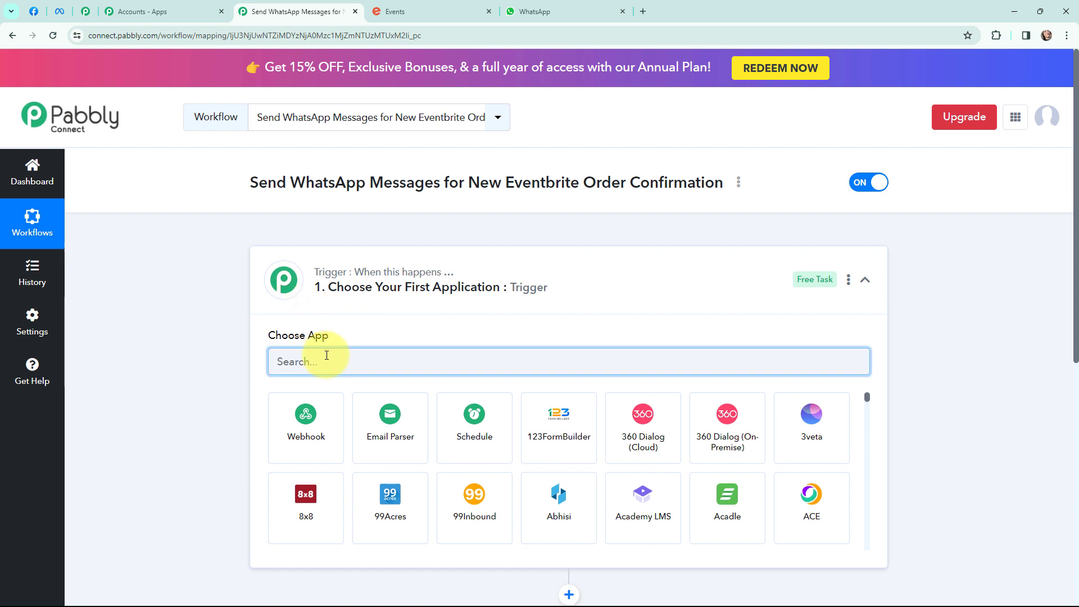
type("eventbrite")
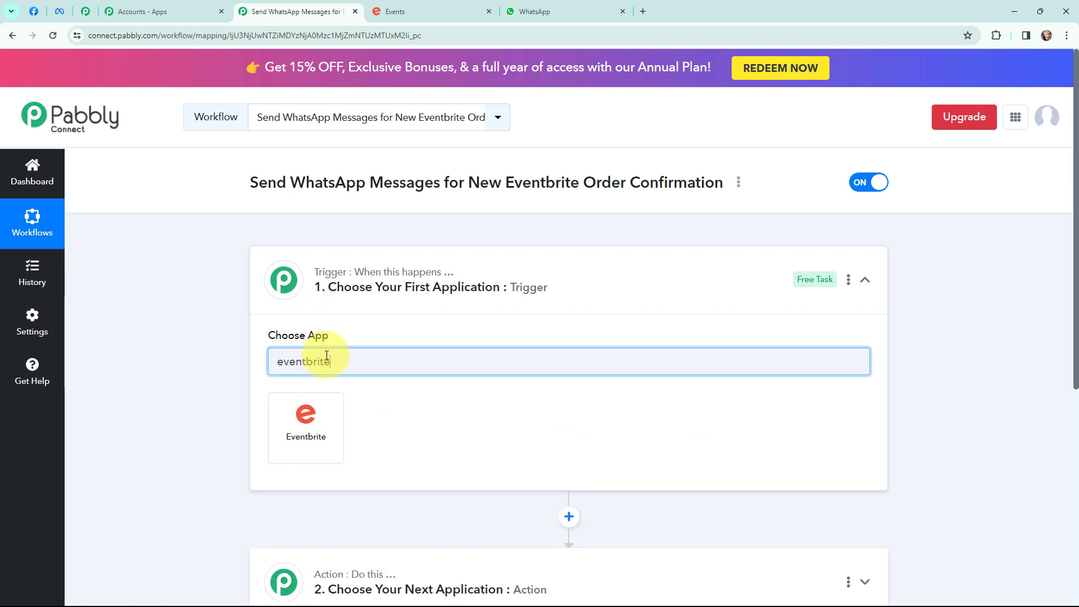
left_click(306, 433)
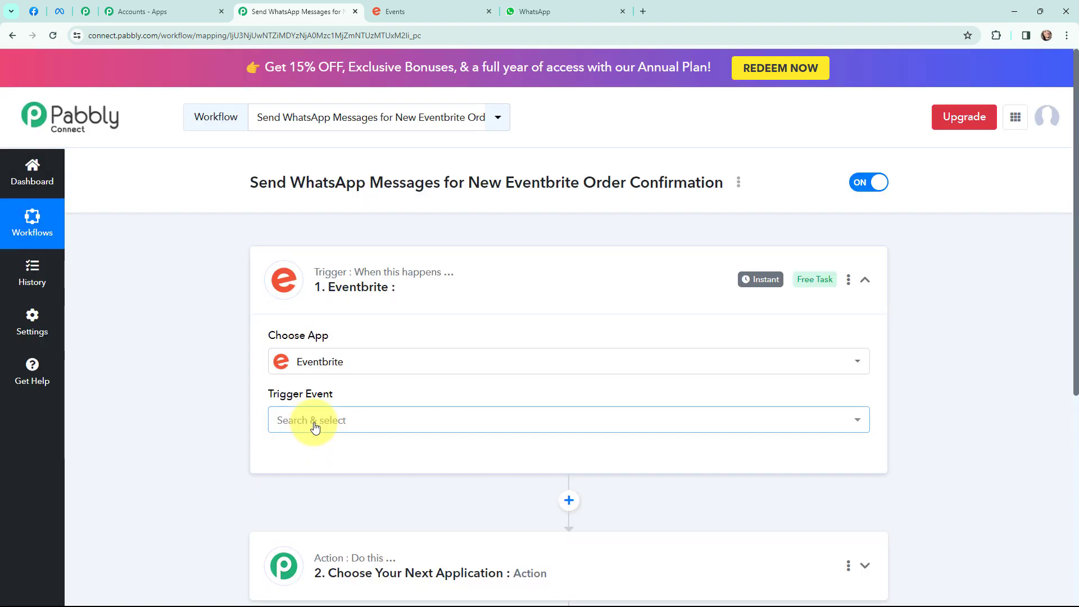
left_click(312, 423)
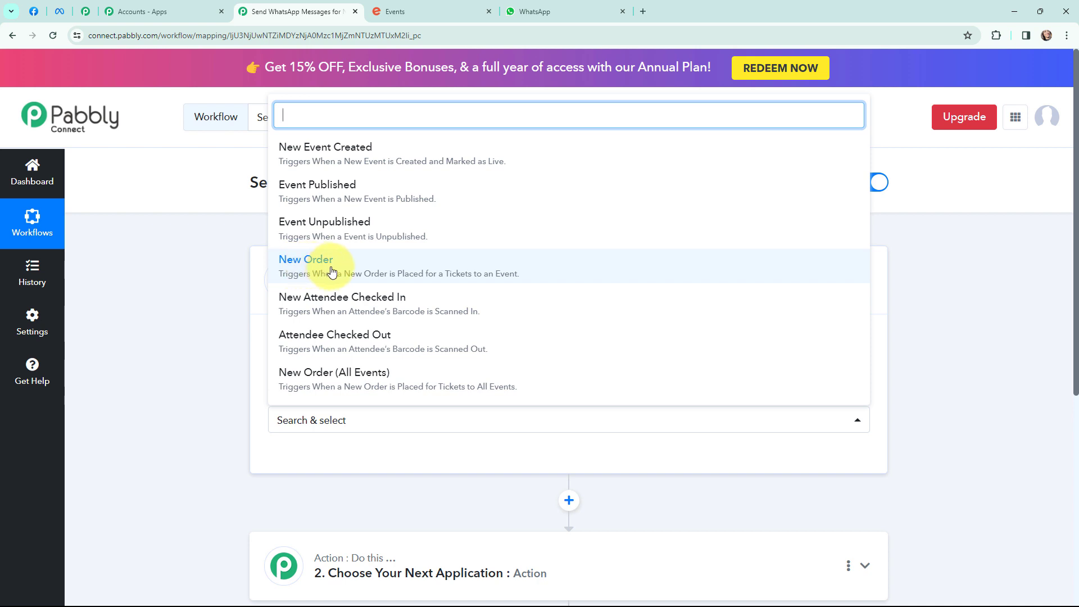
left_click(493, 272)
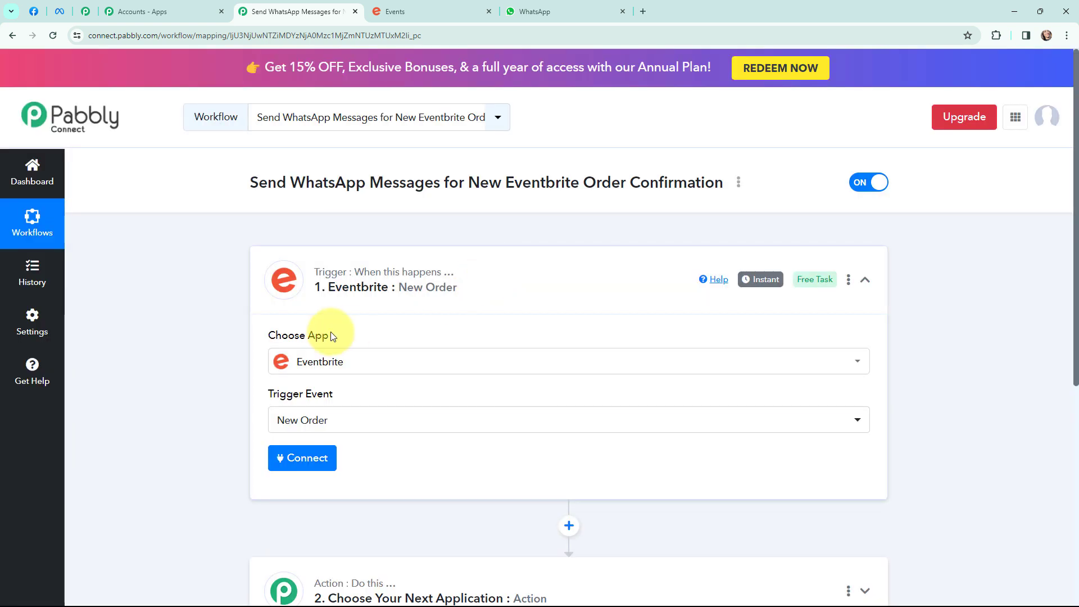
left_click(284, 271)
left_click(272, 425)
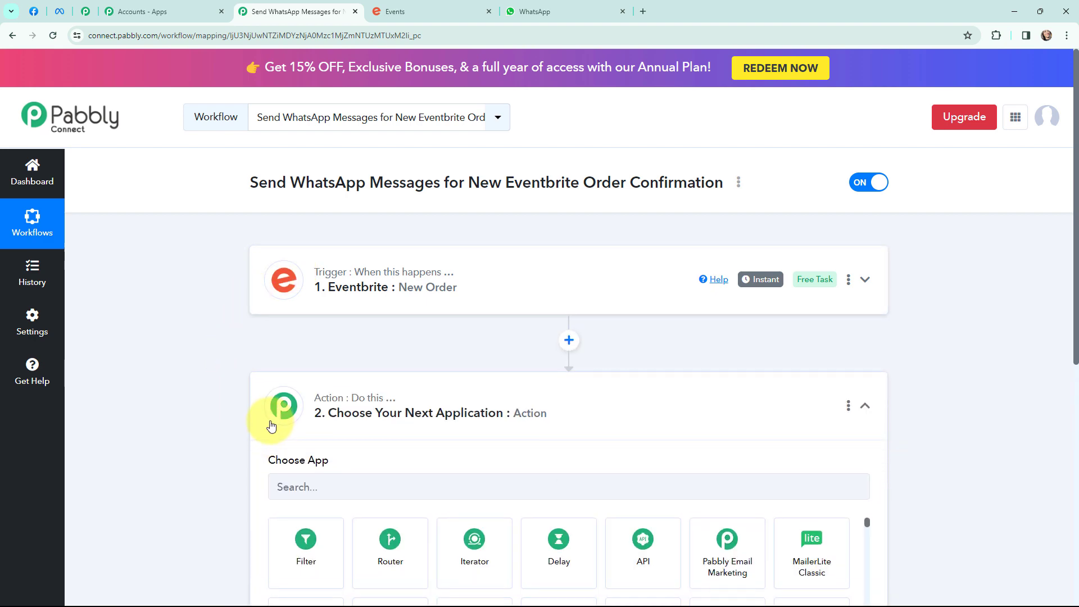
- Set the action app to WhatsApp Cloud API with the Send Template Message event
scroll(190, 367, "down", 3)
scroll(190, 366, "up", 3)
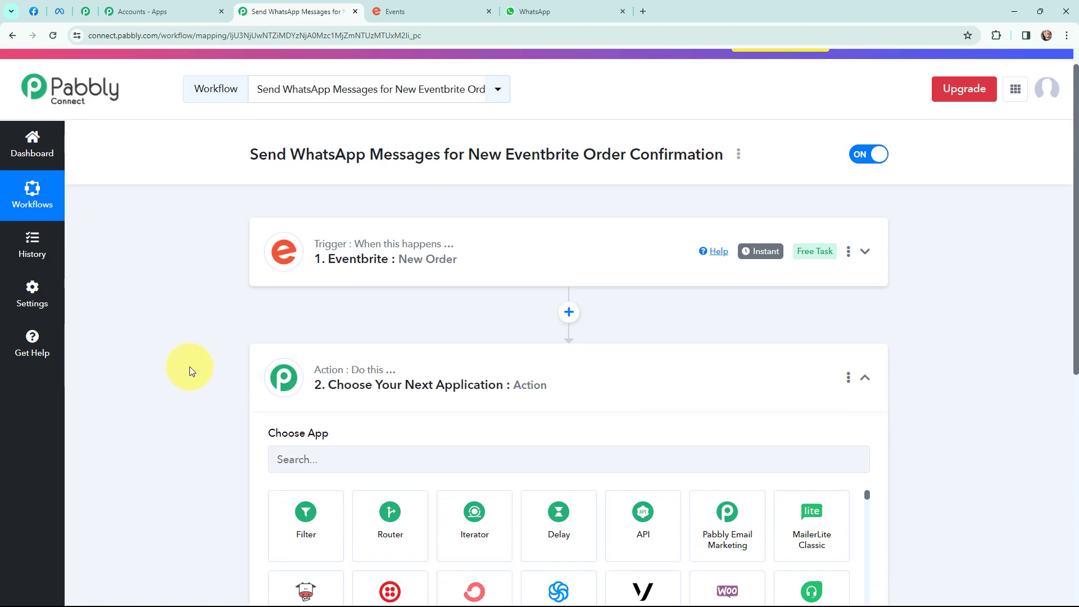
scroll(190, 353, "down", 1)
left_click(314, 405)
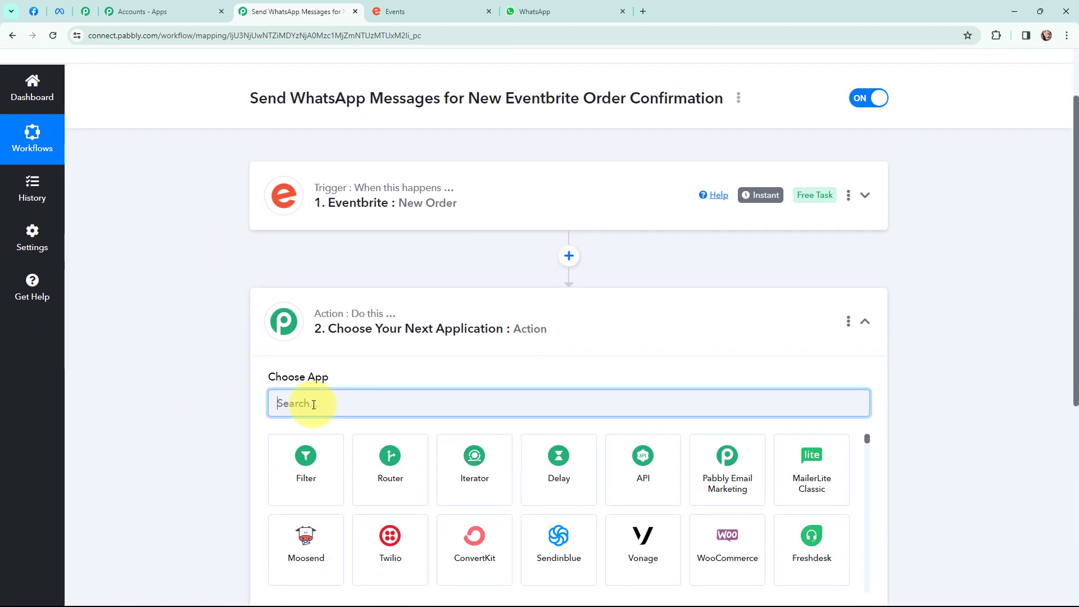
type("whatsa")
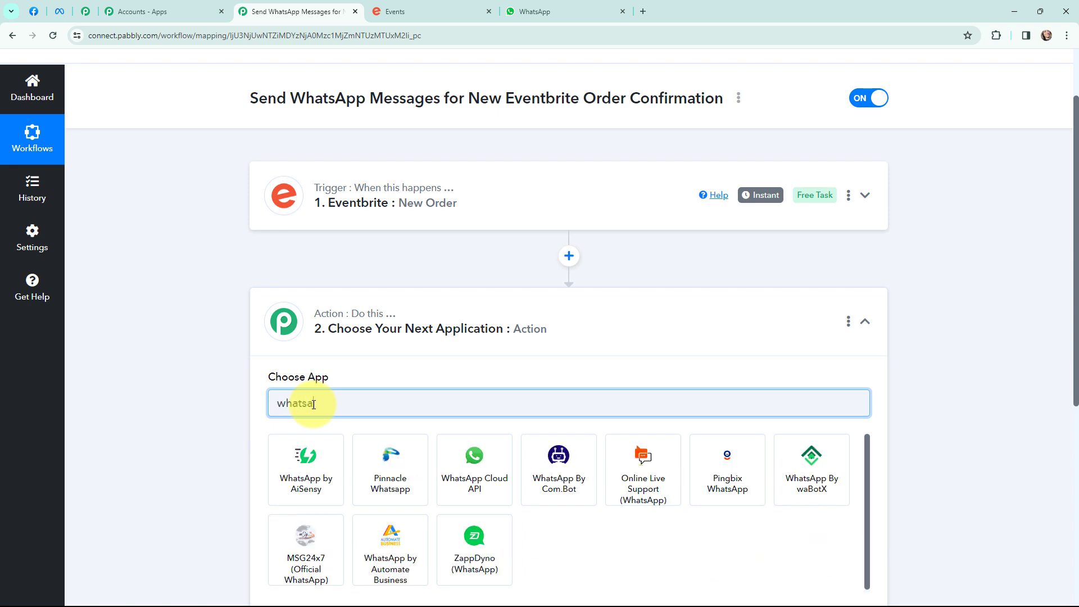
type("pp cl")
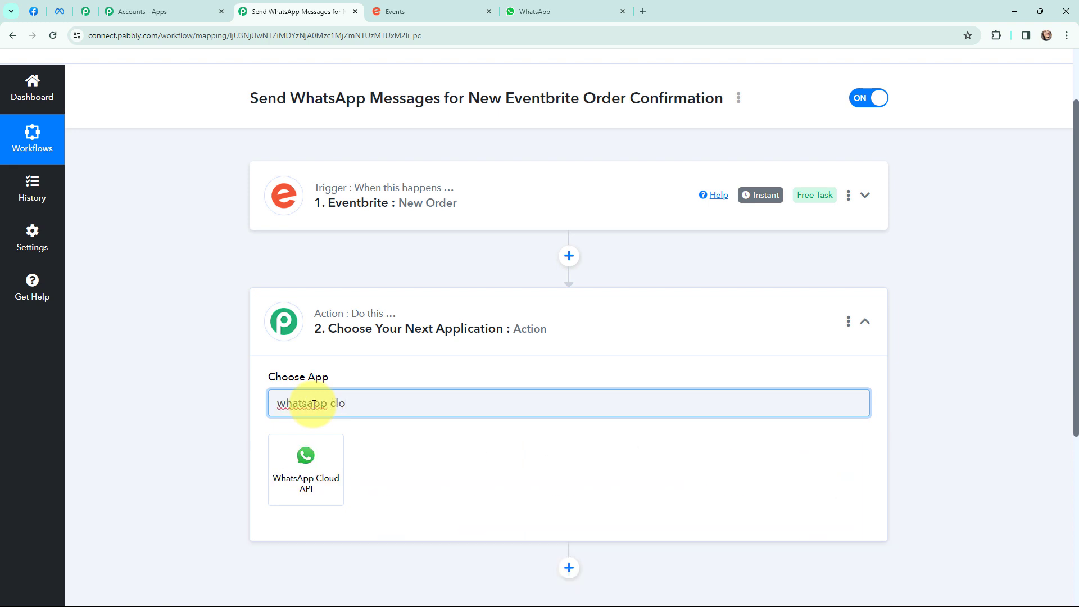
type("o")
left_click(313, 444)
left_click(316, 465)
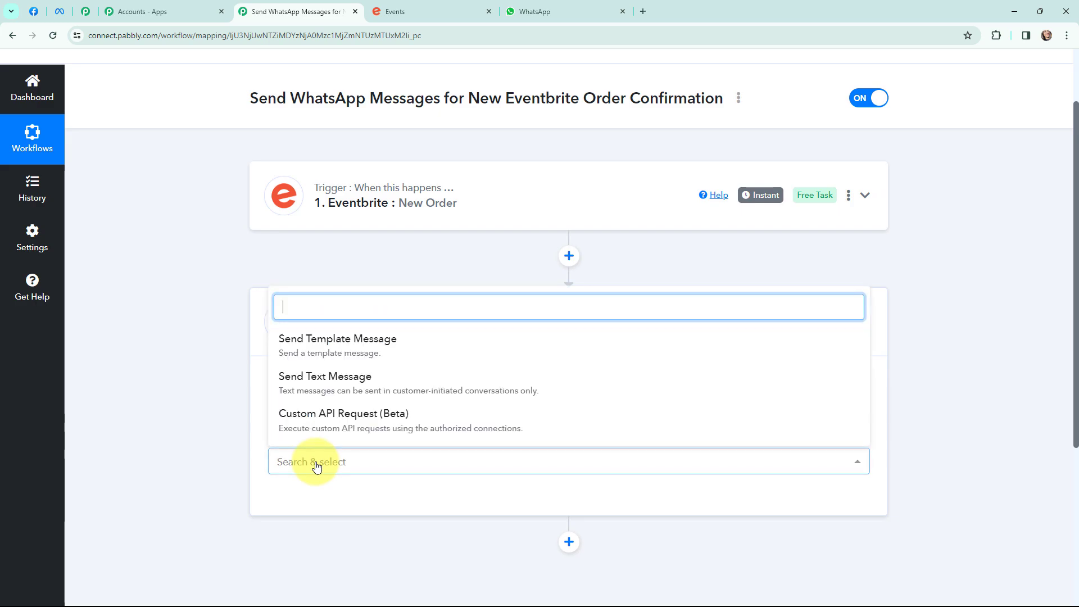
left_click(339, 343)
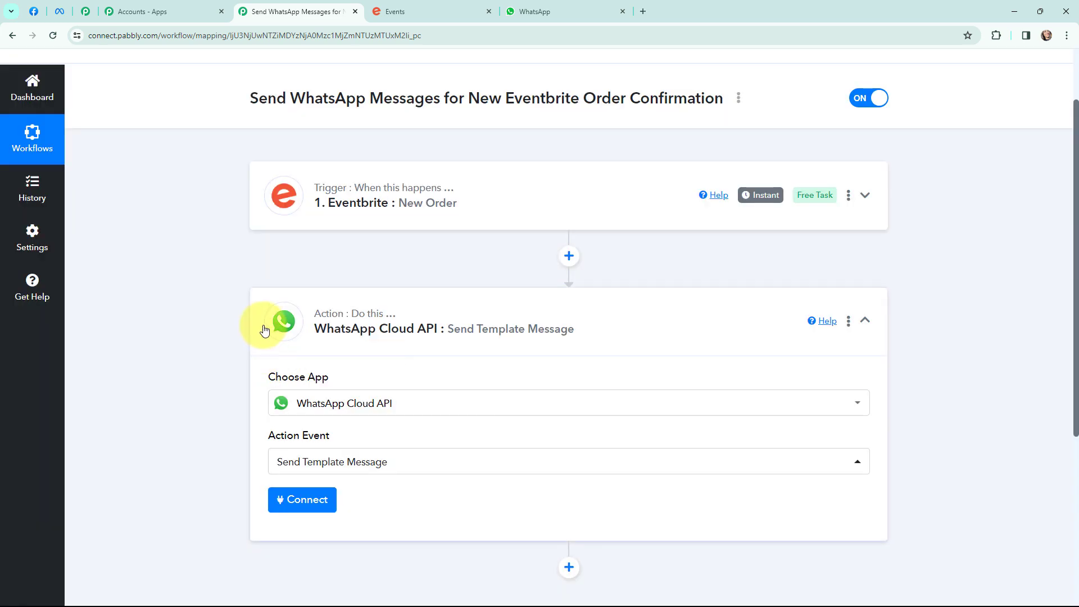
left_click(264, 330)
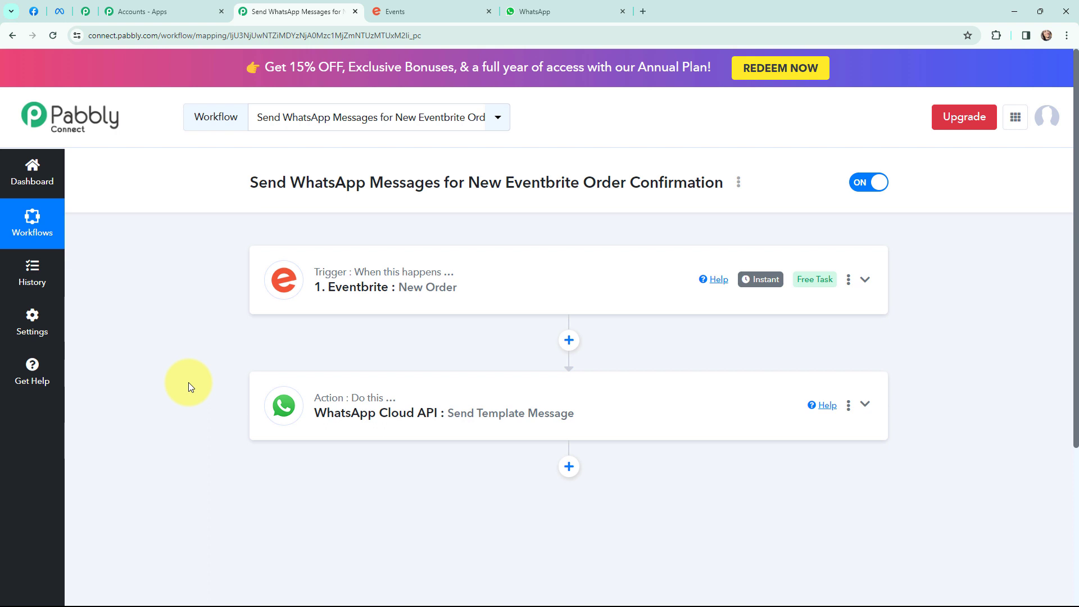
left_click(531, 11)
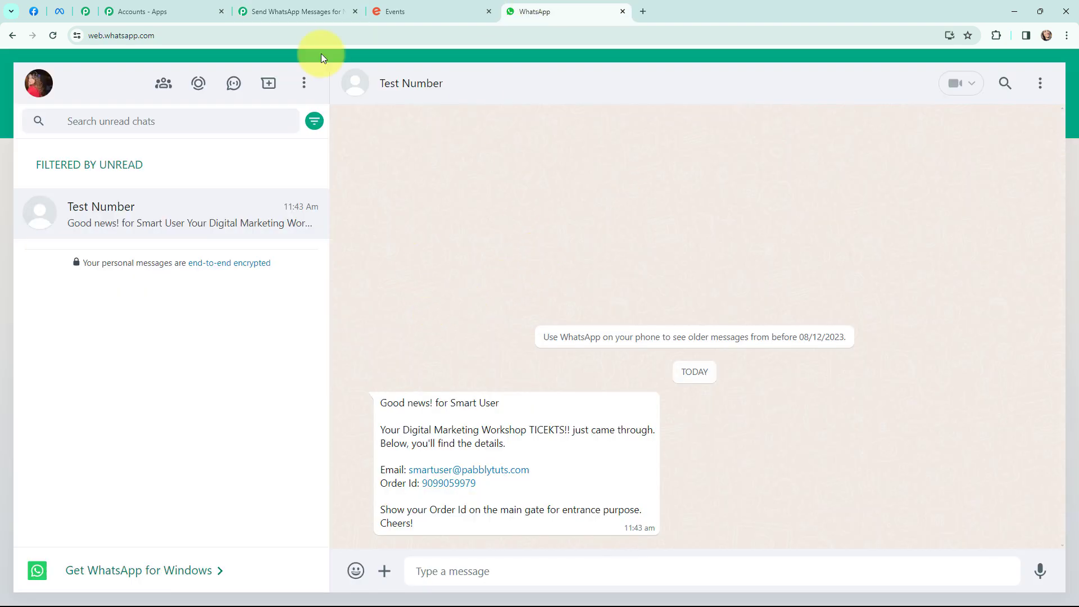
left_click(267, 11)
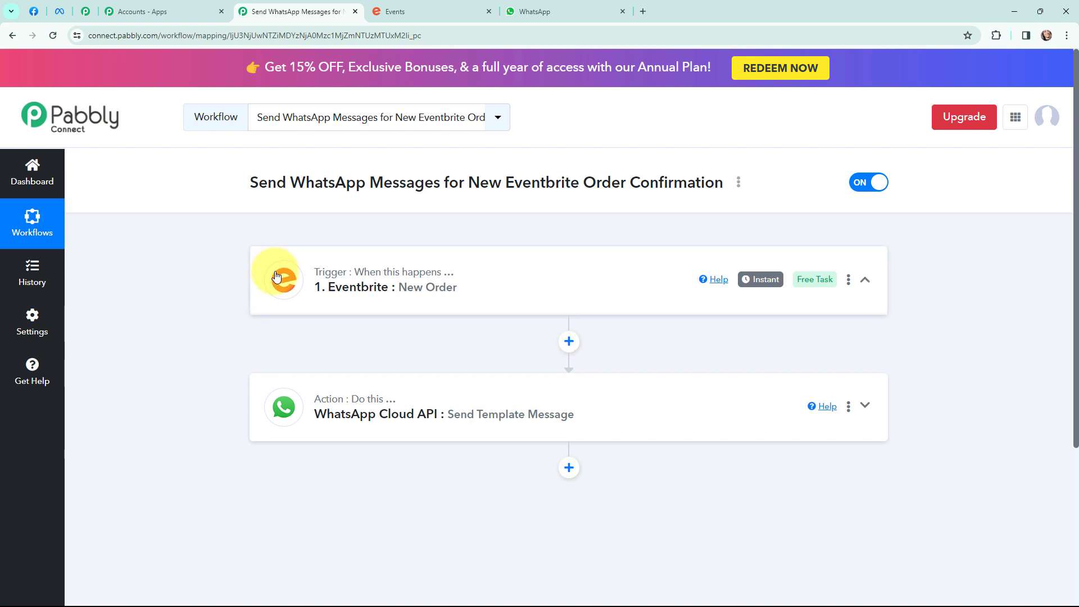
- Add and authorize a new Eventbrite connection, Eventbrite #8, for the New Order trigger
left_click(276, 276)
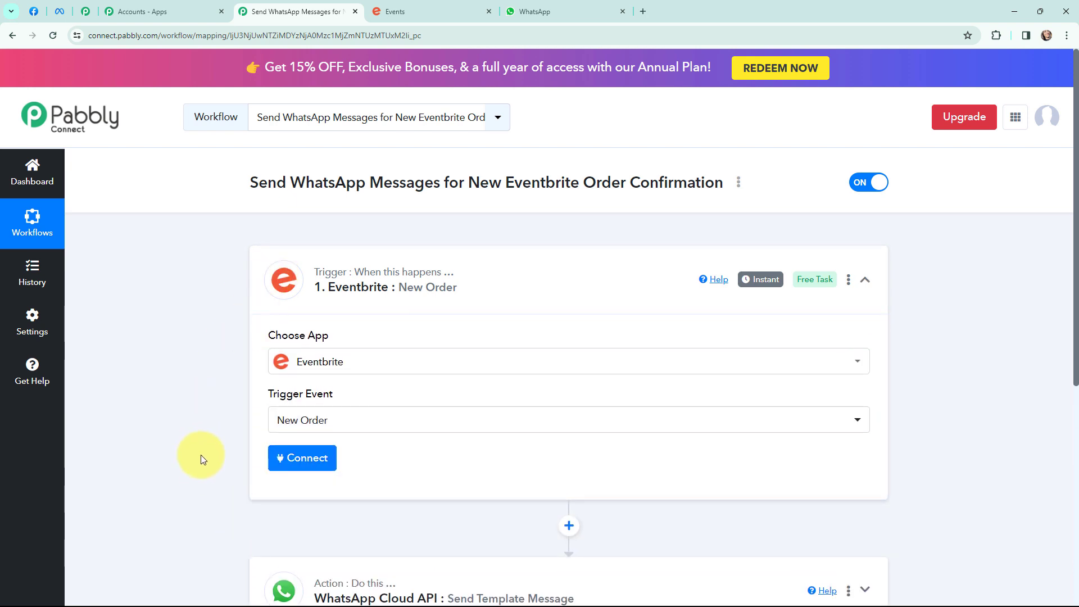
left_click(304, 467)
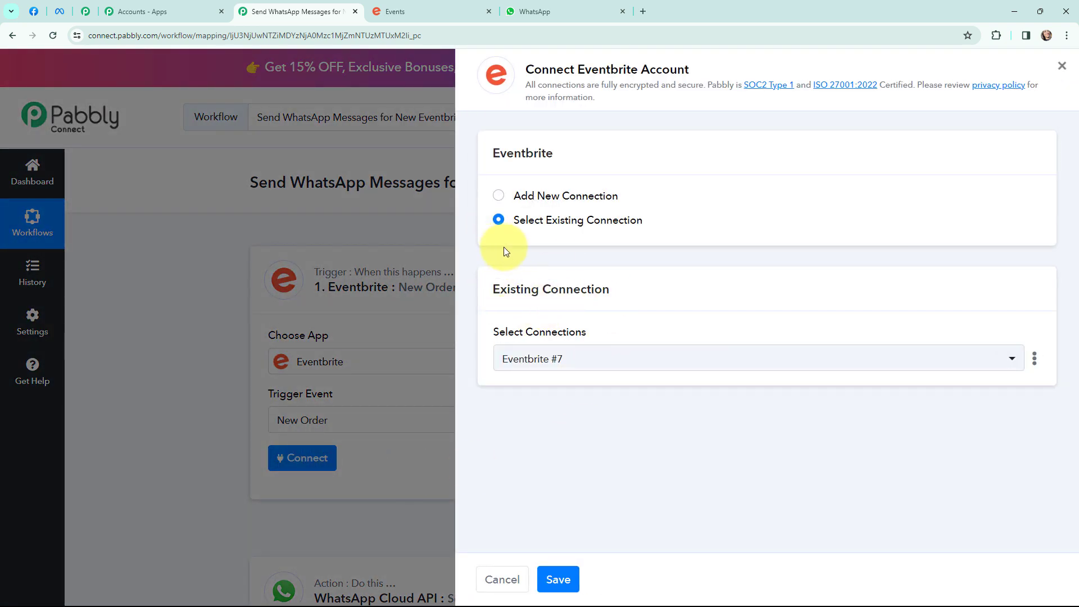
left_click(498, 197)
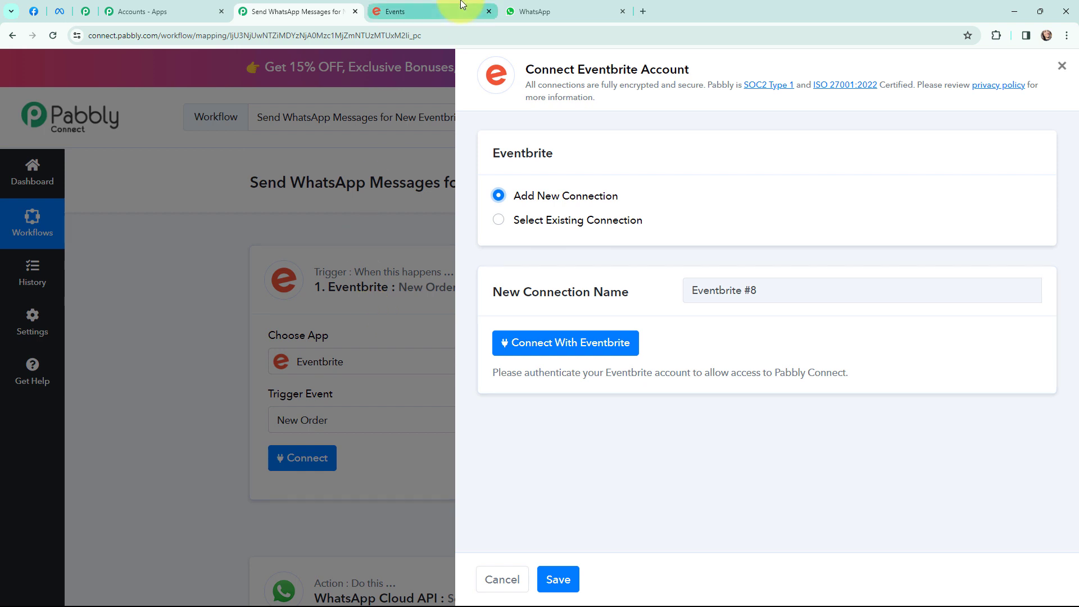
left_click(534, 352)
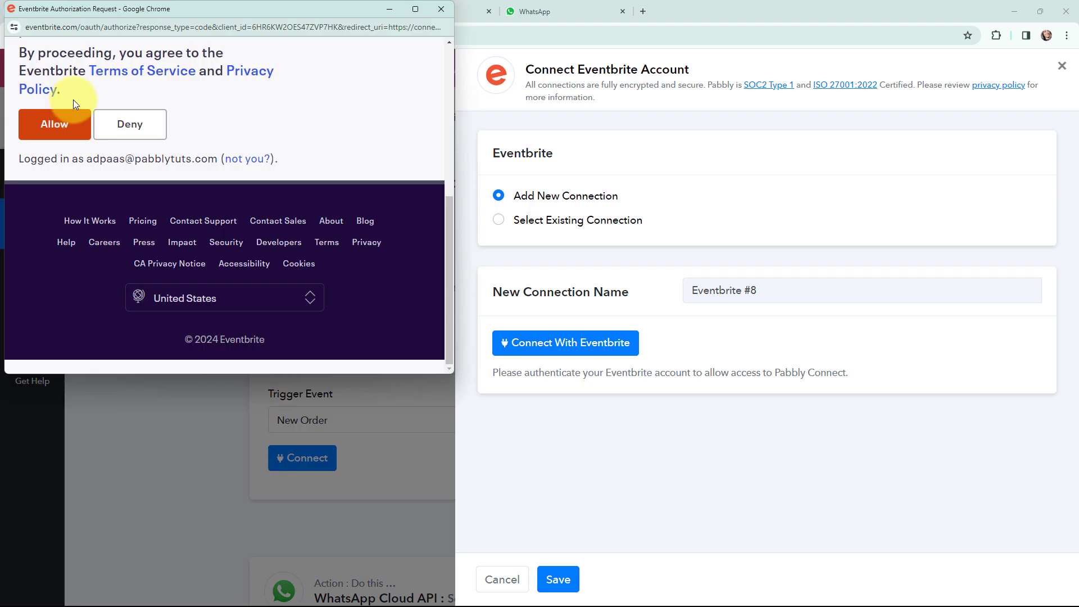
left_click(58, 126)
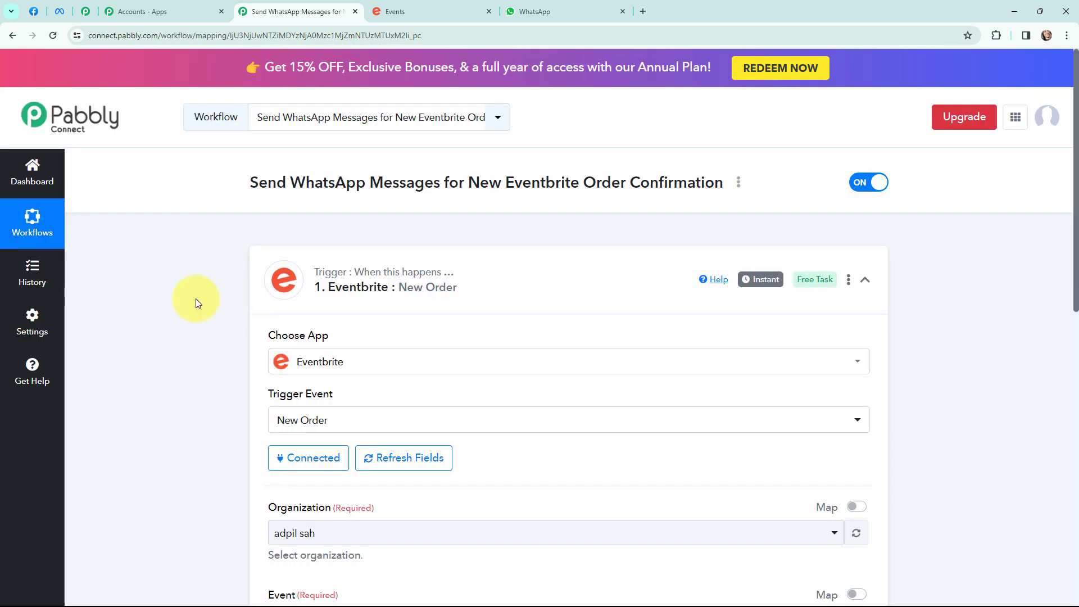
- Pick the Digital Marketing Workshop event for the trigger and save it to await a test order
scroll(196, 298, "down", 3)
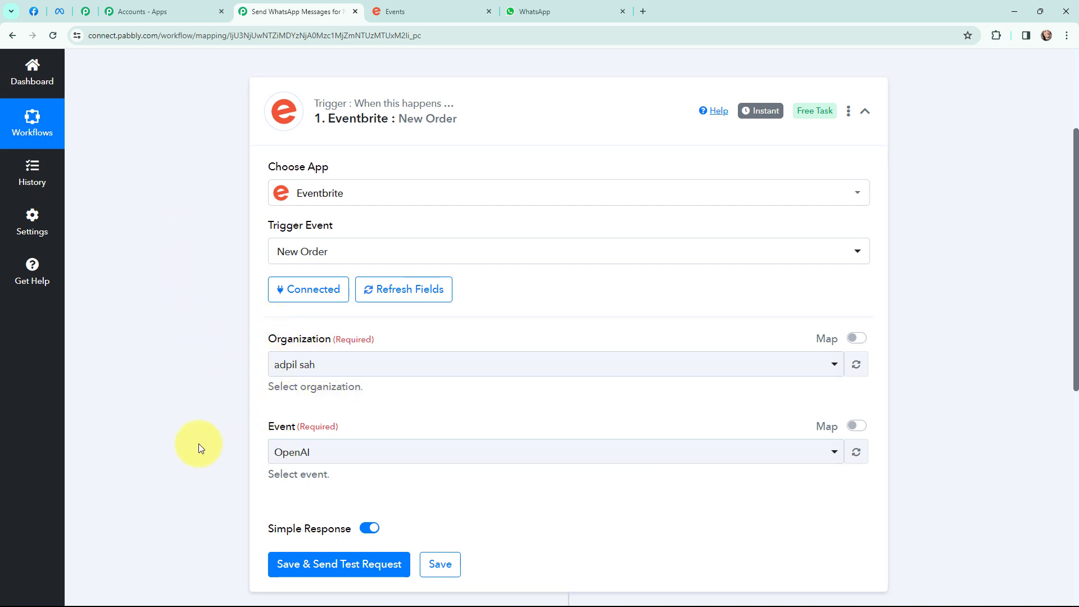
left_click(416, 5)
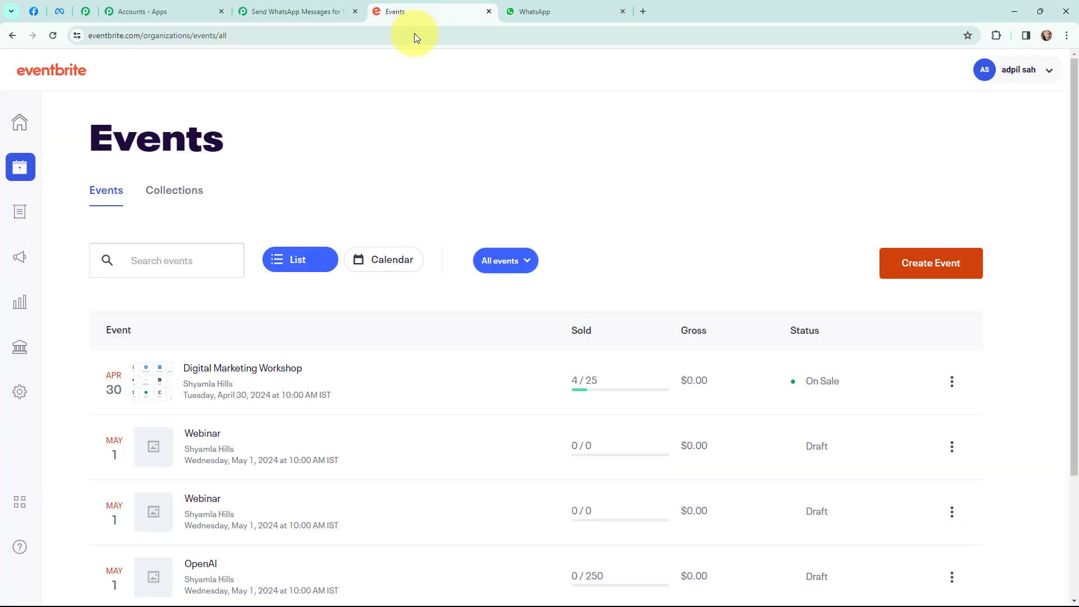
scroll(409, 168, "down", 2)
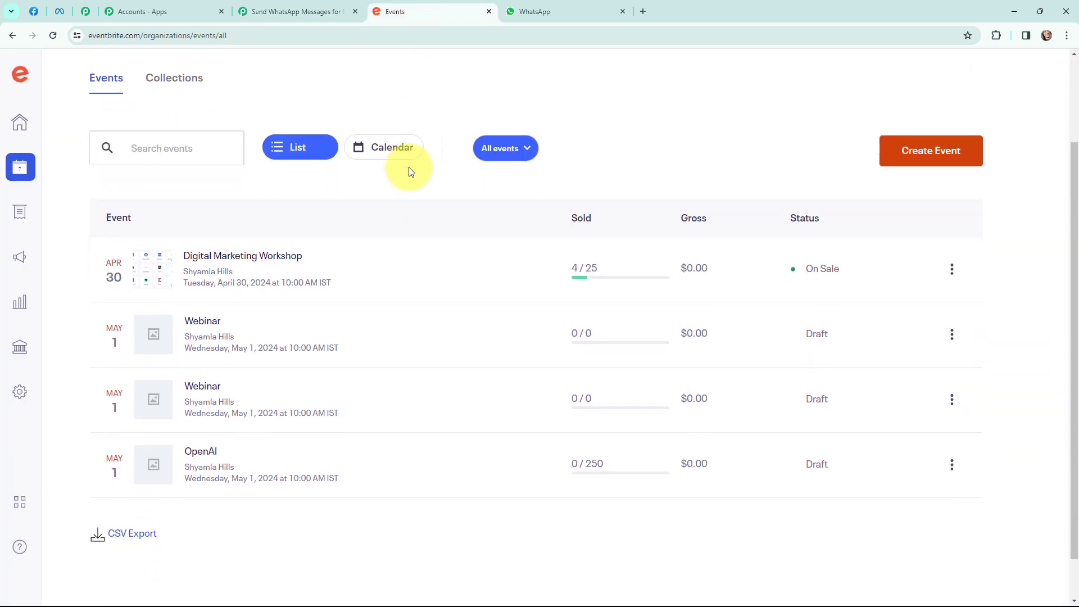
scroll(409, 172, "up", 1)
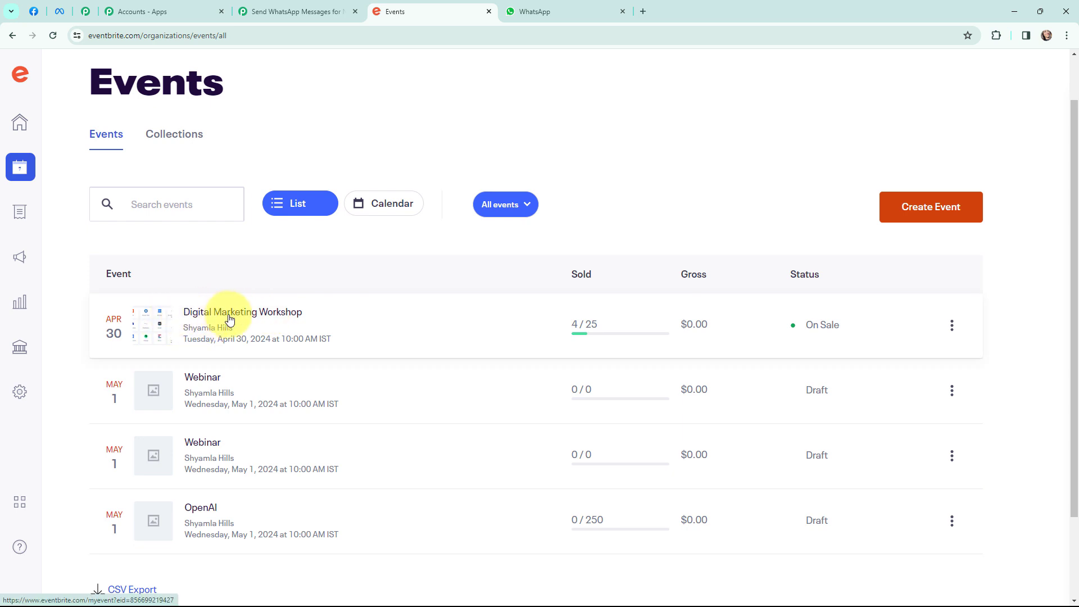
left_click(296, 12)
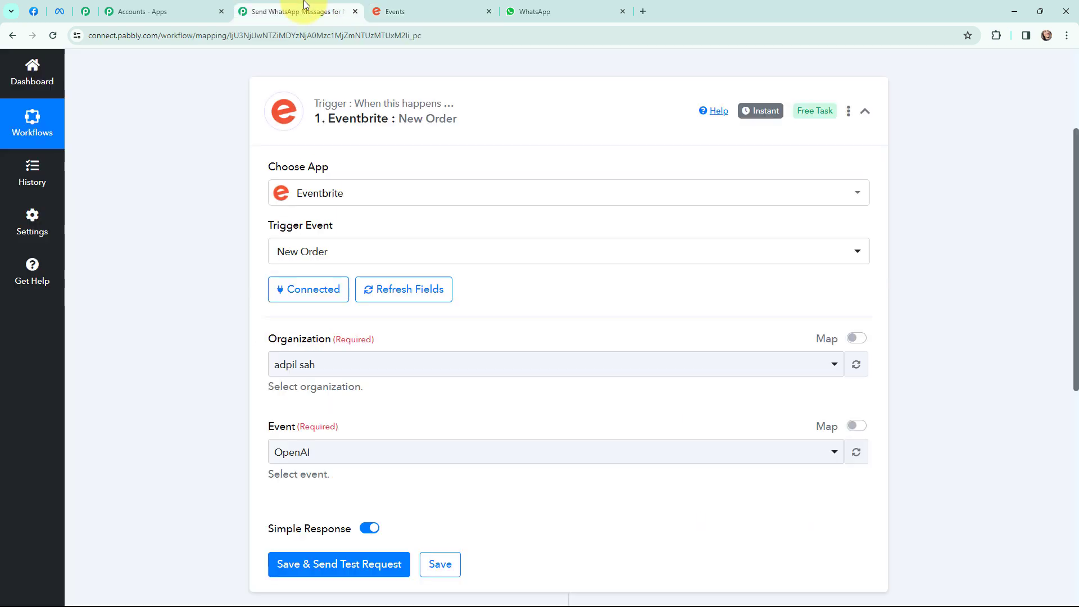
left_click(371, 460)
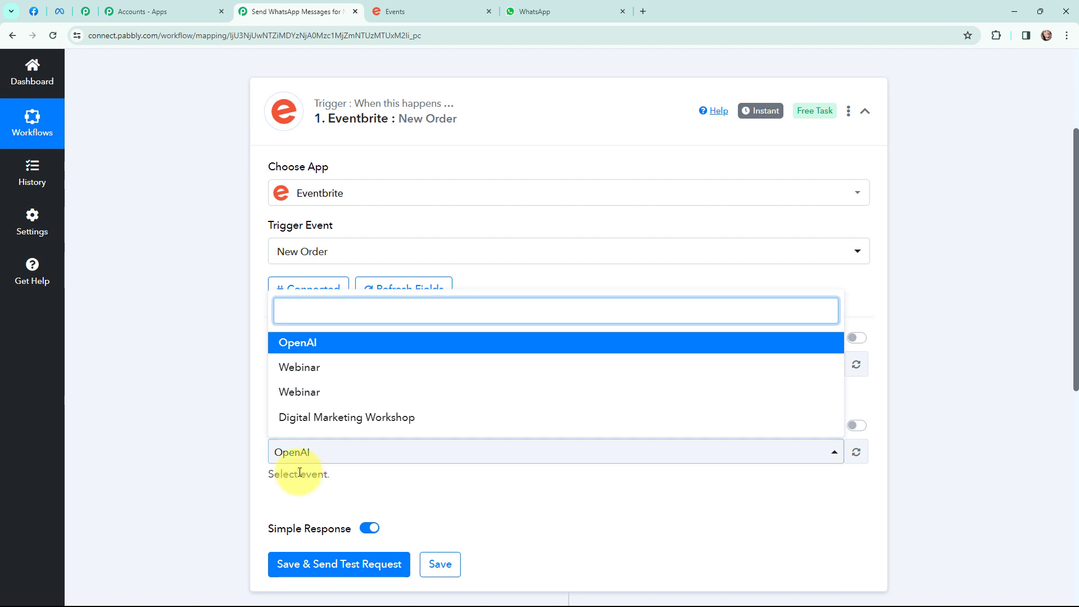
left_click(390, 422)
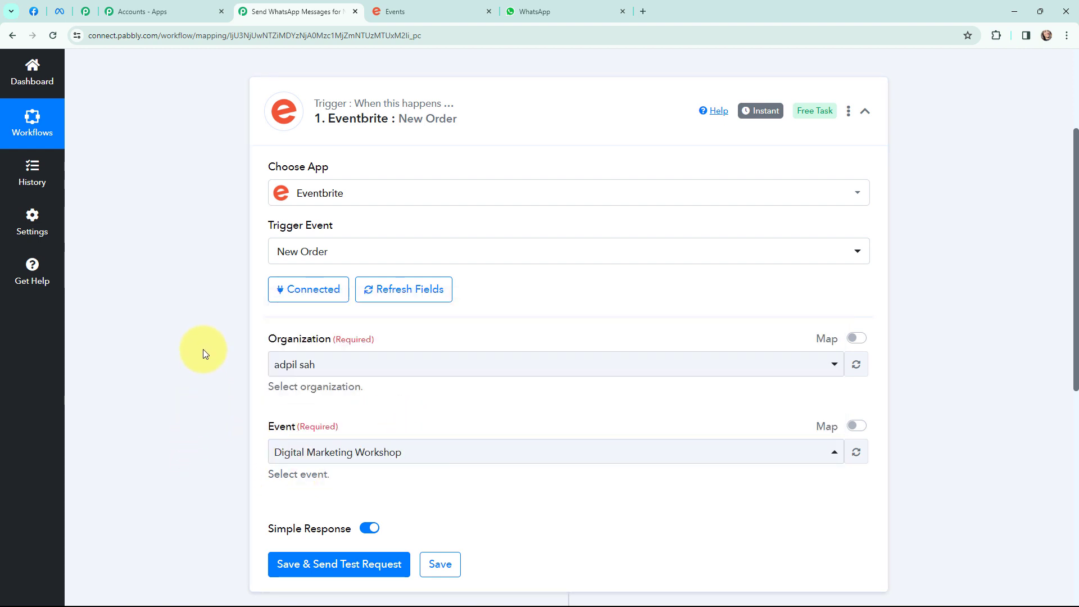
scroll(203, 349, "down", 1)
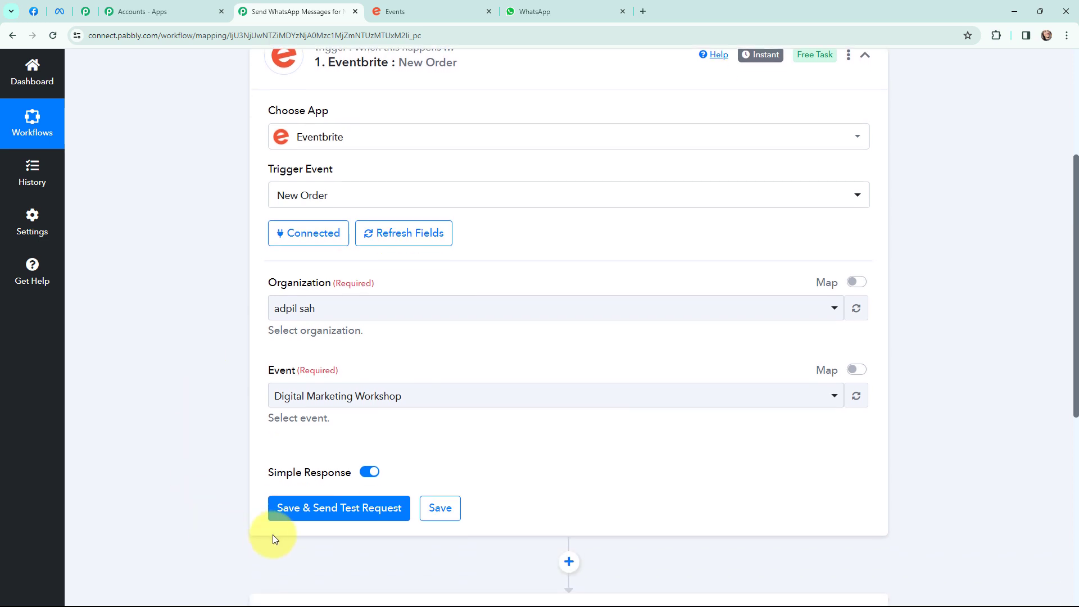
left_click(325, 507)
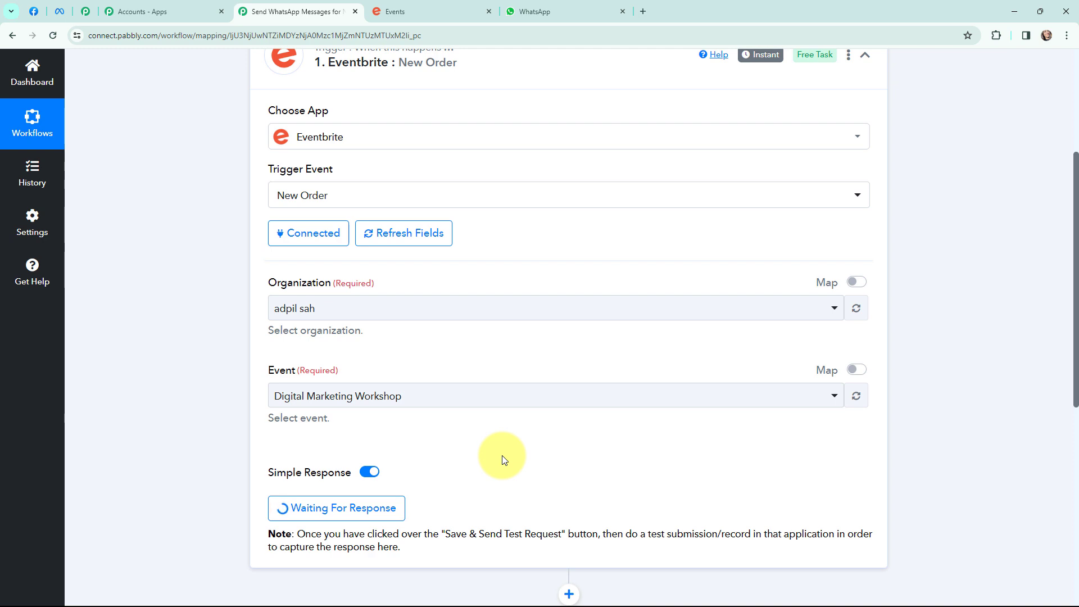
left_click(435, 11)
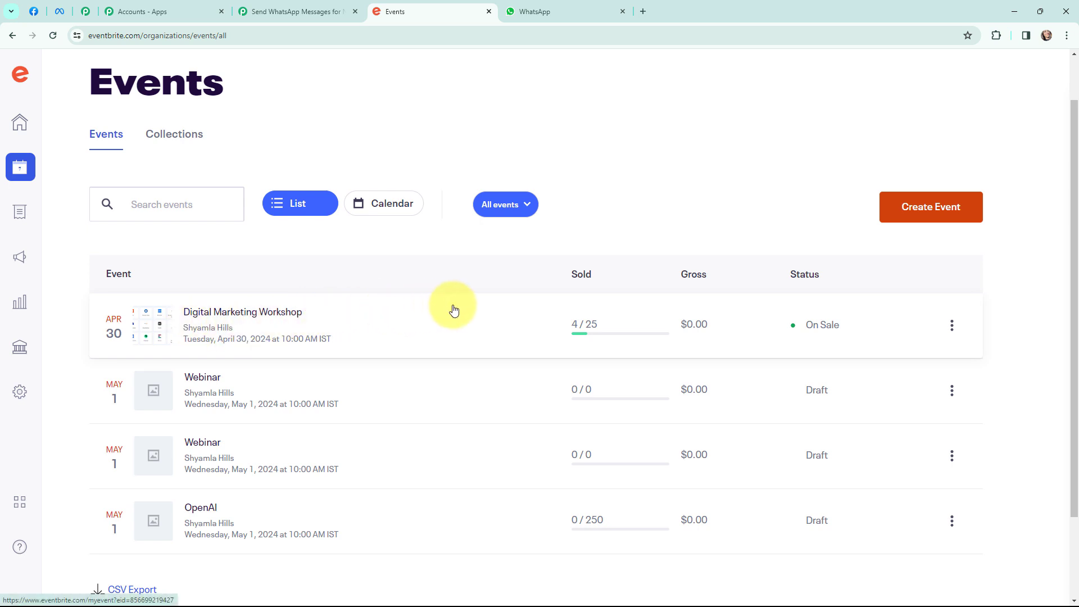
- View the Digital Marketing Workshop's public event page from the Eventbrite events list
left_click(953, 332)
left_click(866, 382)
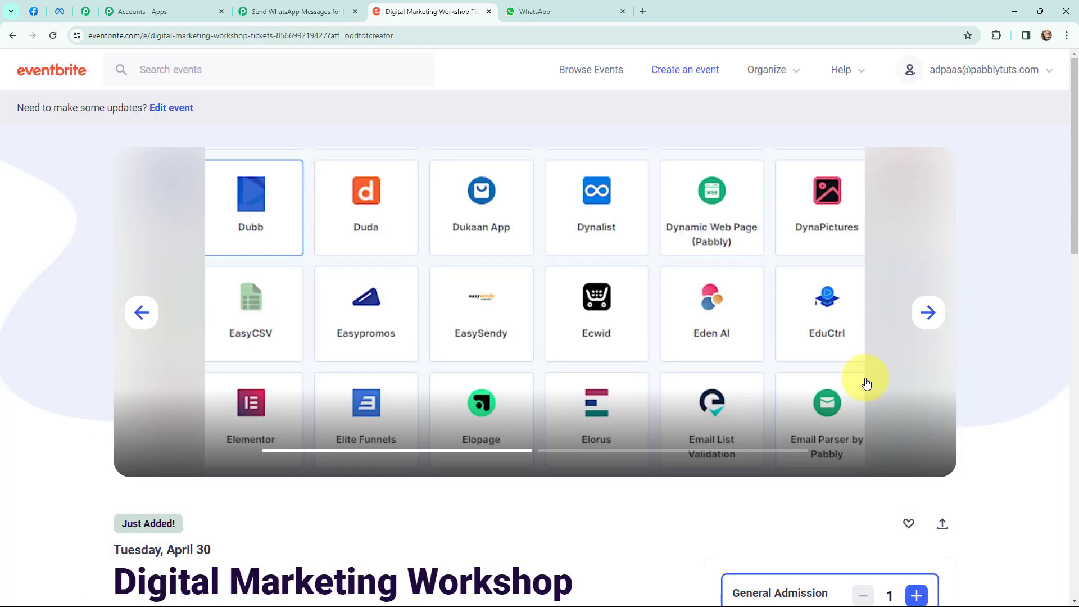
scroll(870, 217, "down", 6)
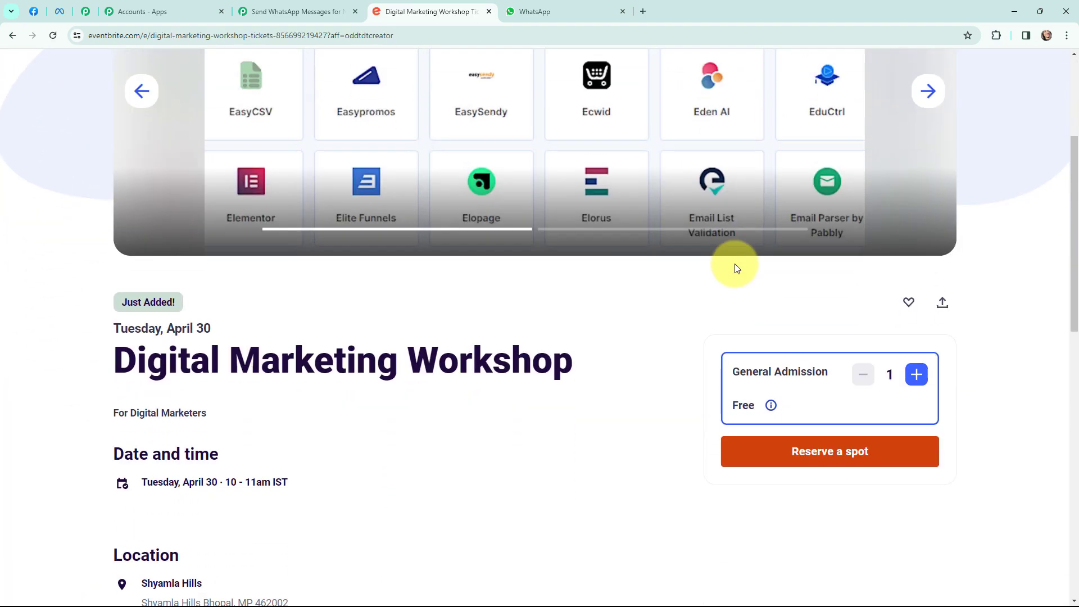
scroll(737, 268, "down", 1)
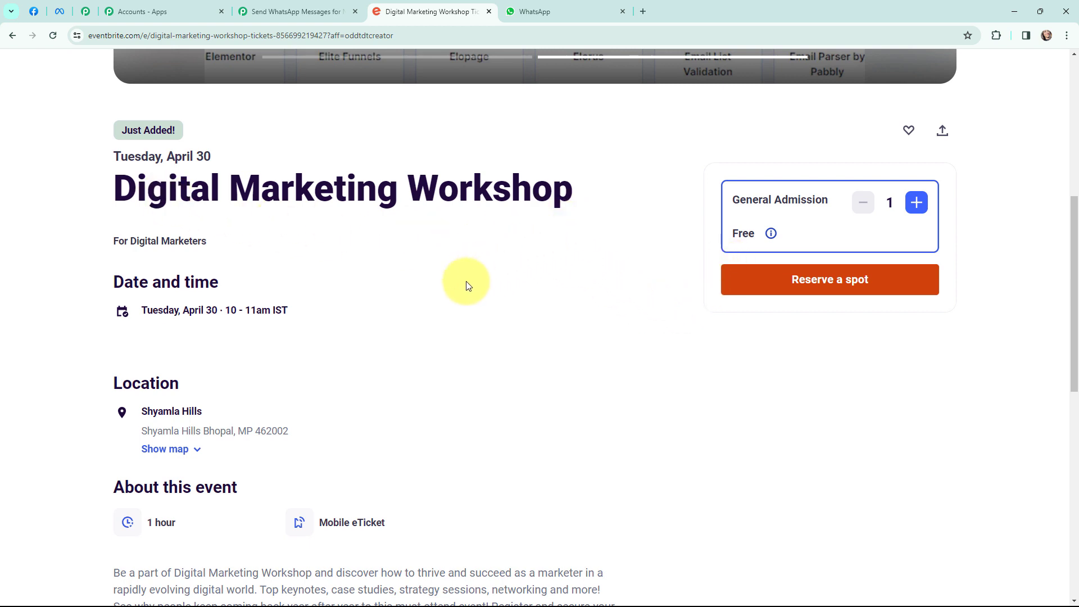
scroll(518, 299, "down", 2)
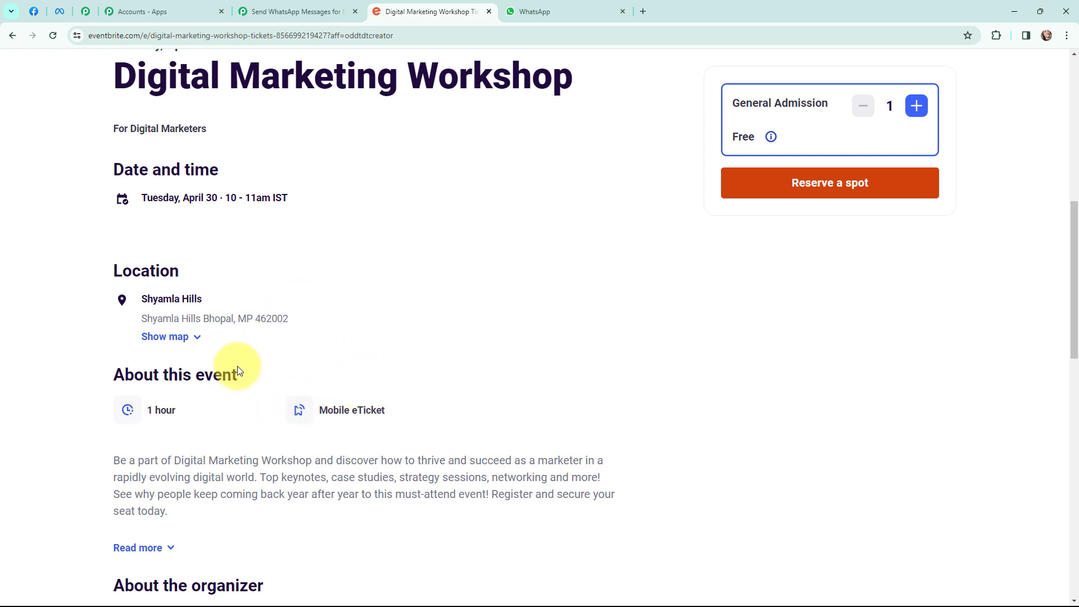
scroll(659, 390, "up", 2)
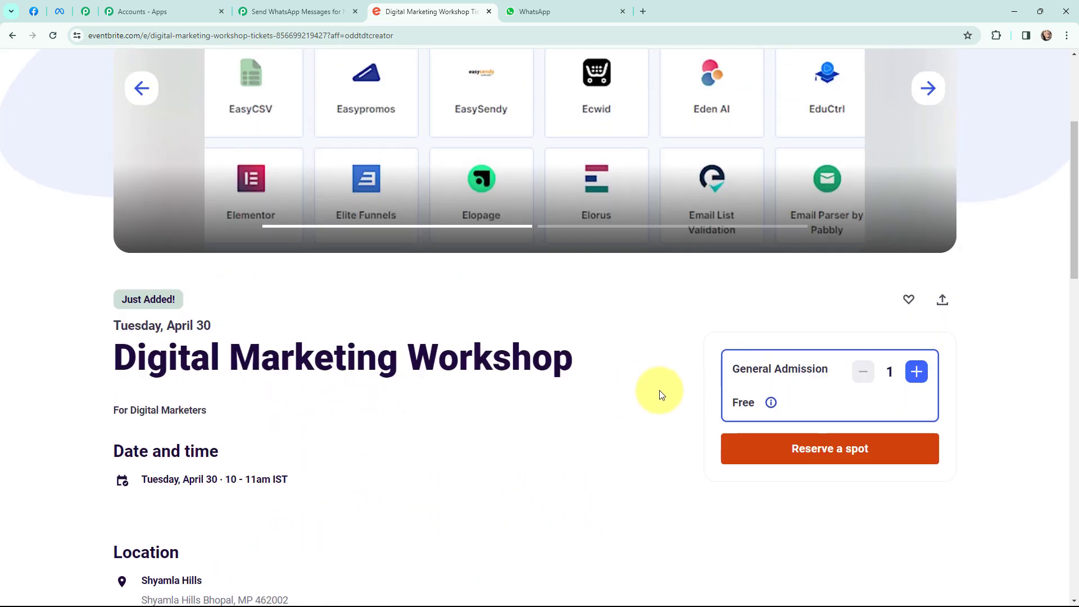
scroll(656, 371, "down", 3)
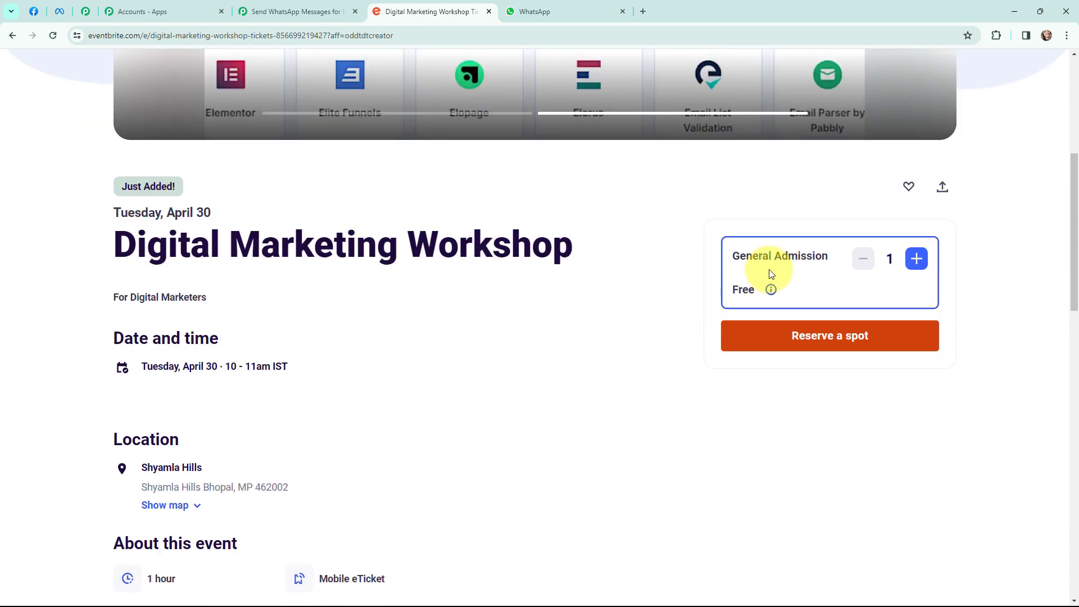
scroll(642, 376, "down", 1)
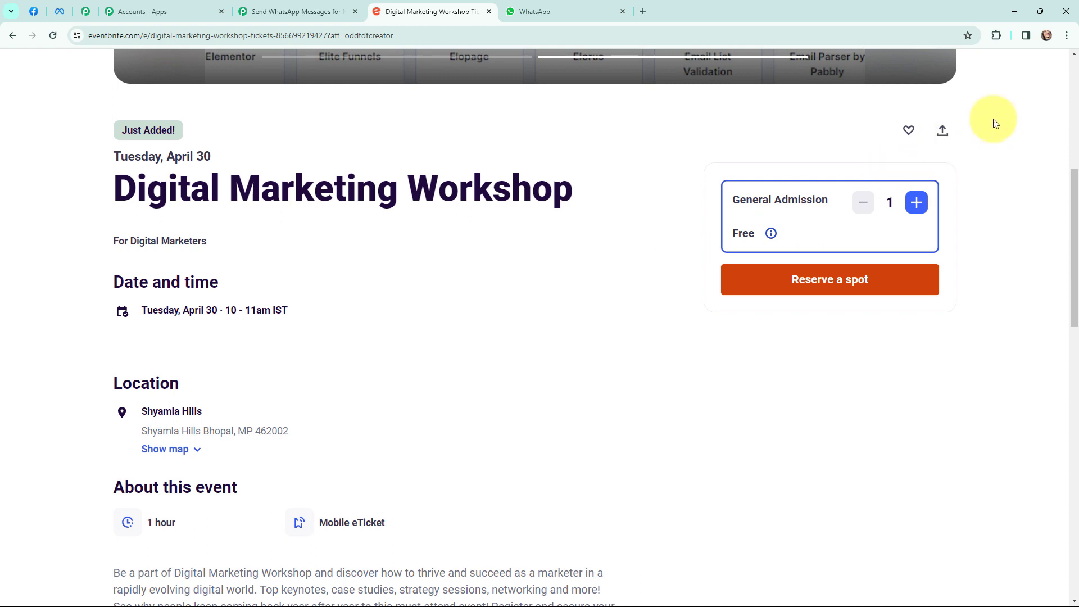
- Load the event page link in a new Incognito window
left_click(1066, 35)
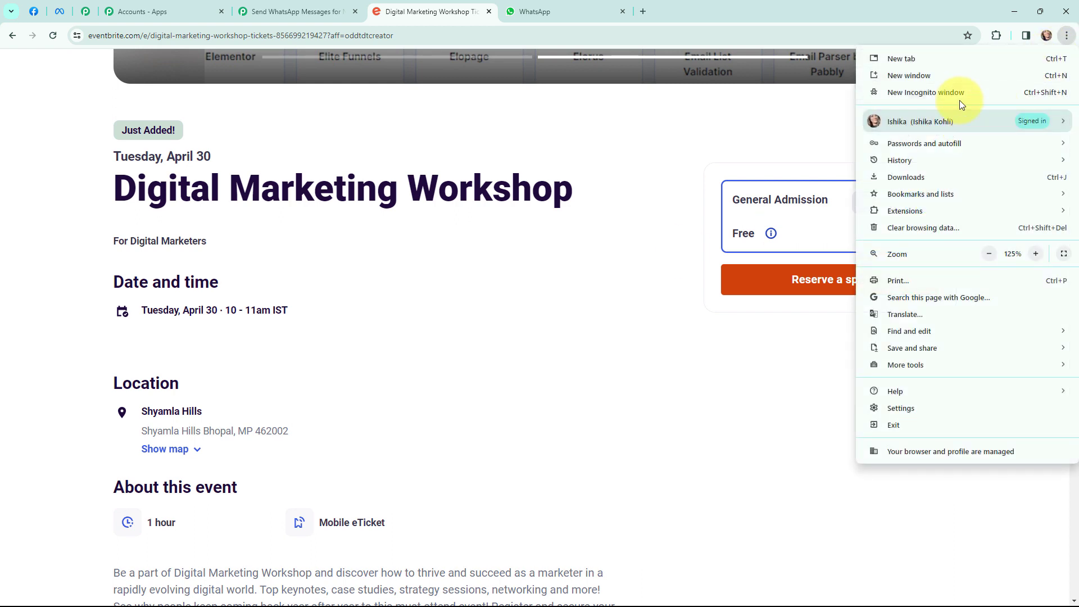
left_click(960, 95)
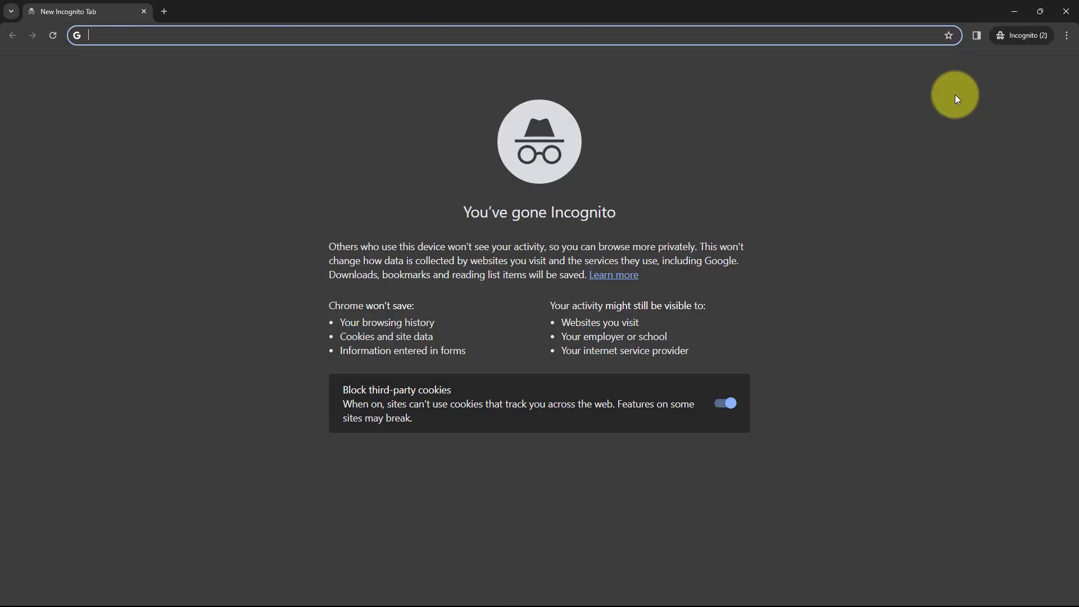
key("ctrl+v")
key("Return")
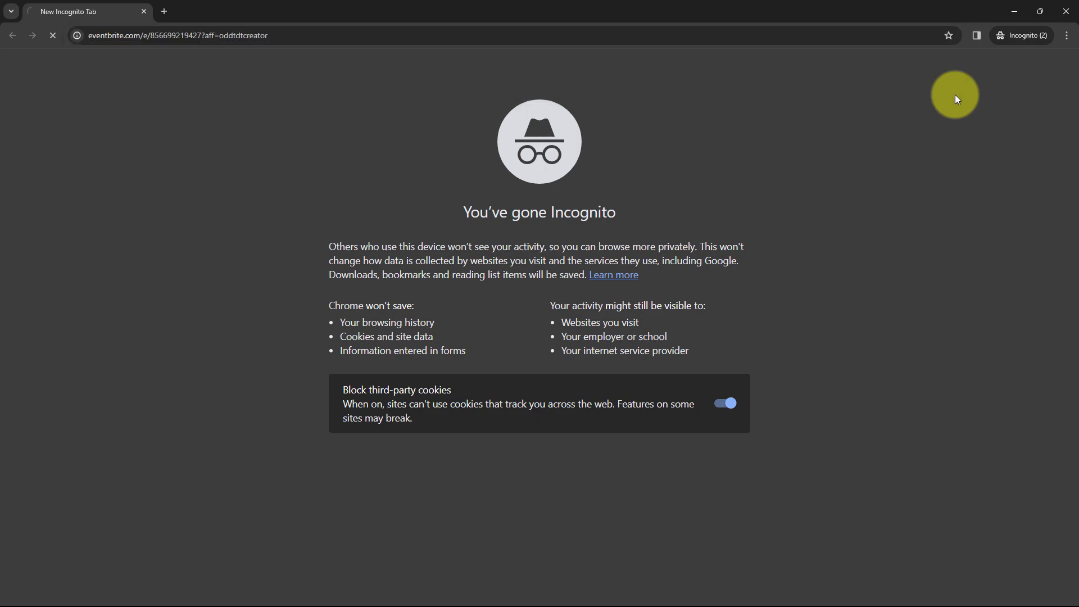
scroll(656, 230, "down", 5)
- Reserve a free spot and fill in the attendee's first and last name
scroll(657, 234, "down", 2)
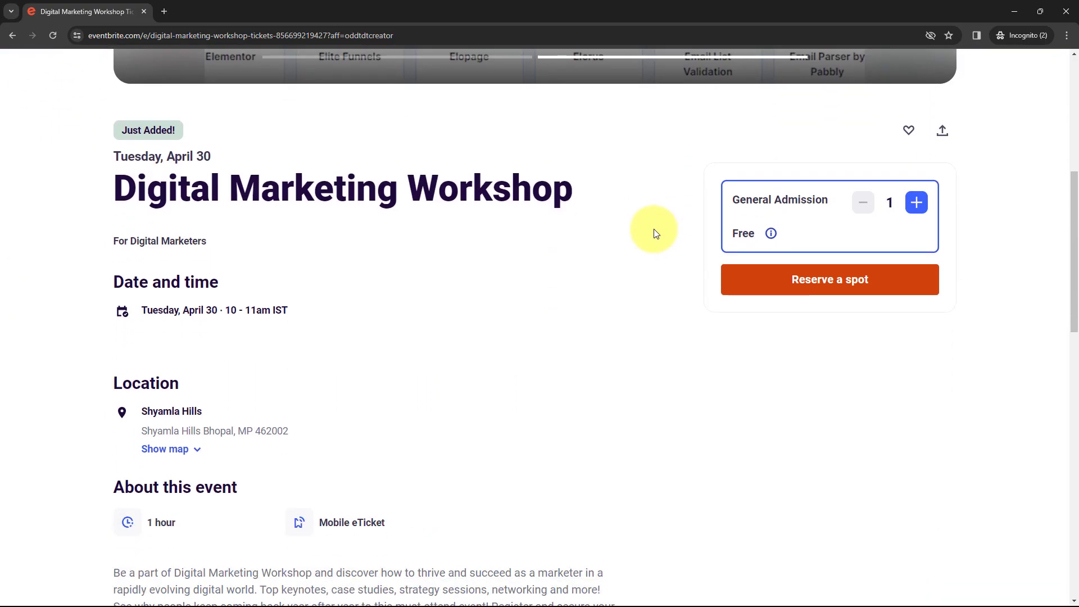
left_click(846, 281)
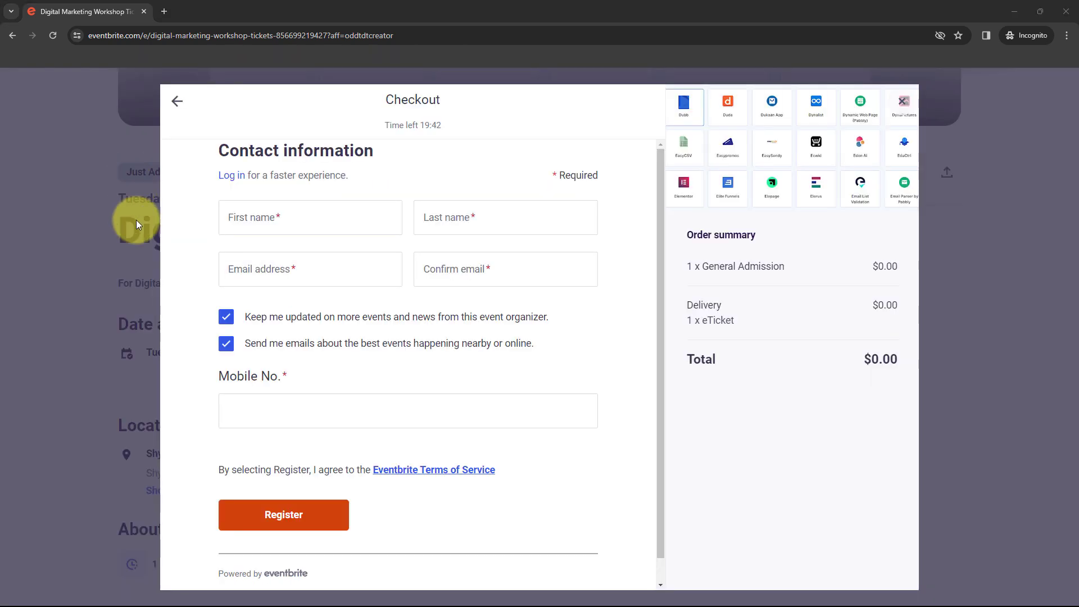
left_click(284, 221)
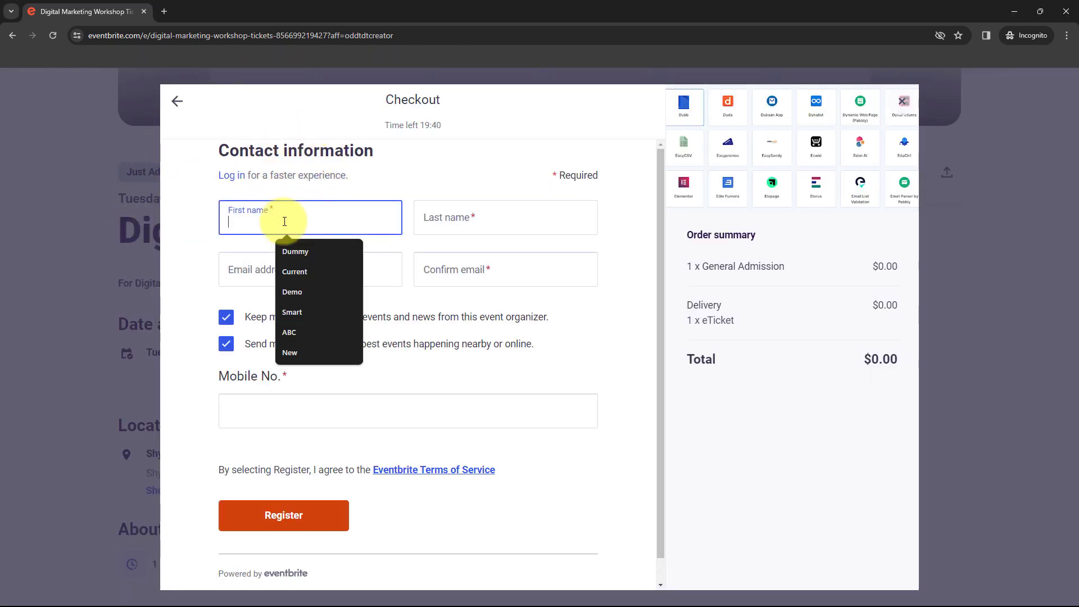
left_click(297, 271)
left_click(434, 219)
left_click(484, 252)
- Enter and confirm the attendee's e-mail, add the mobile number, and submit the registration
left_click(258, 270)
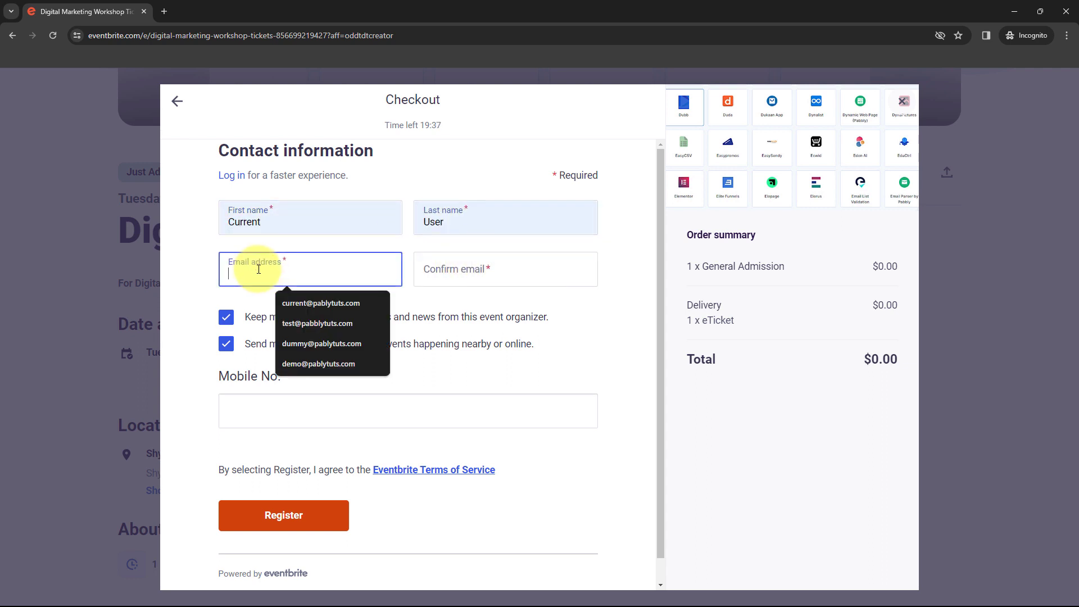
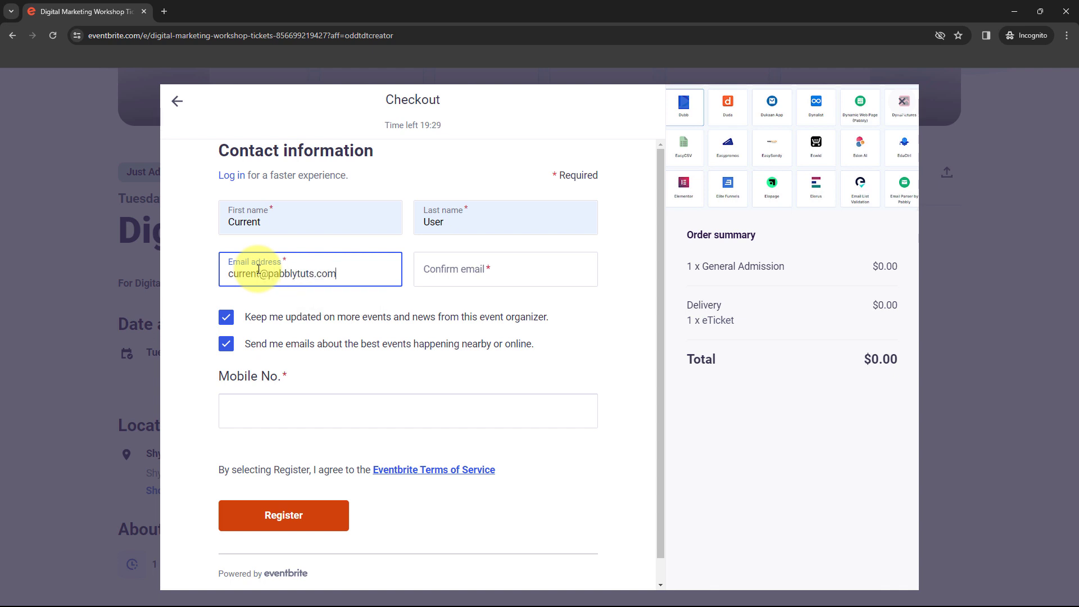
left_click(448, 269)
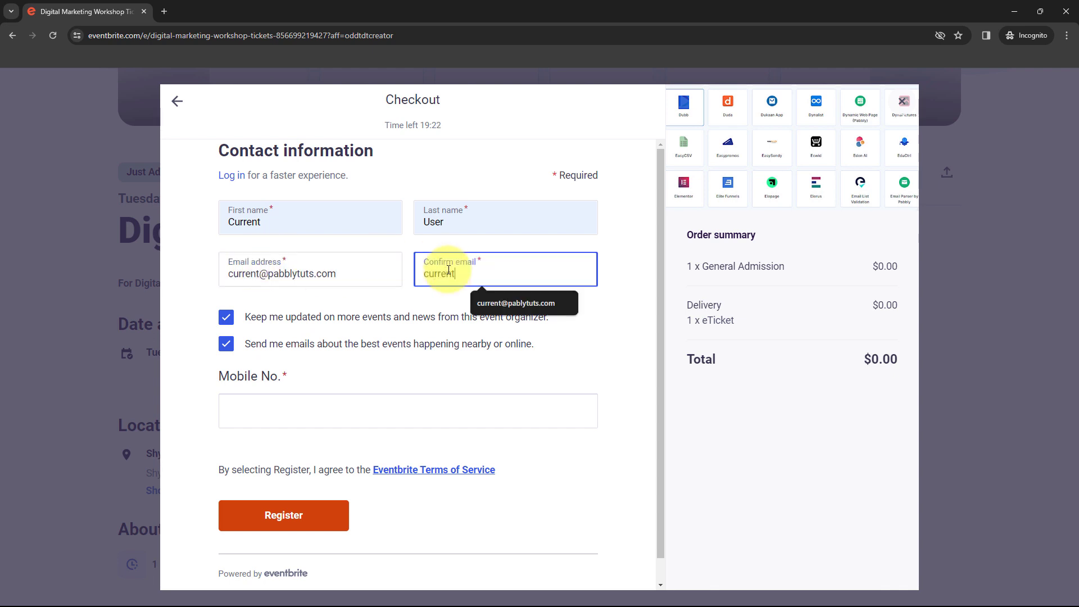
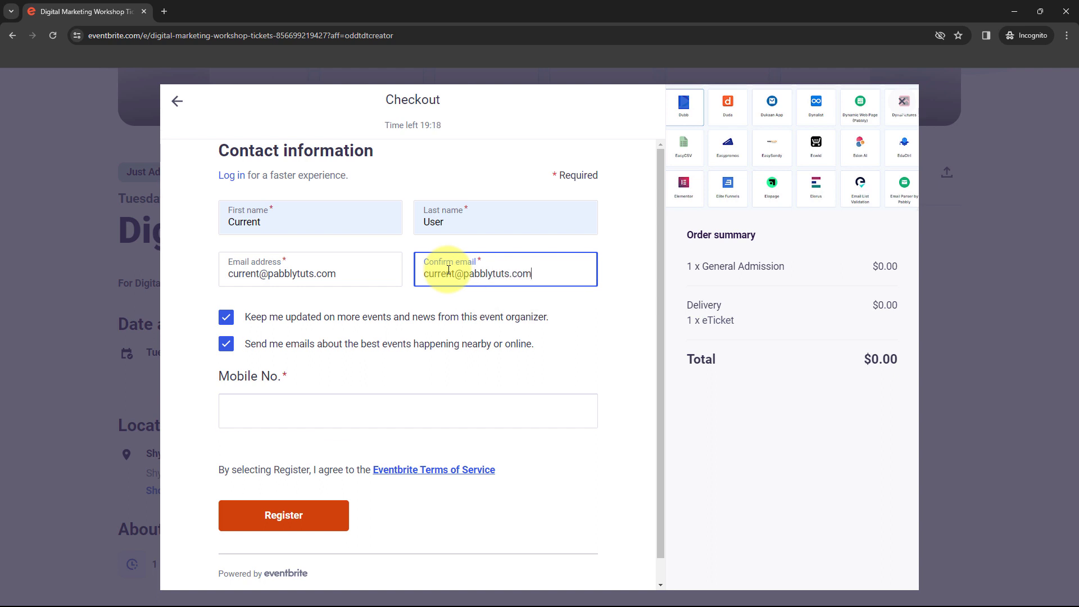
left_click(338, 415)
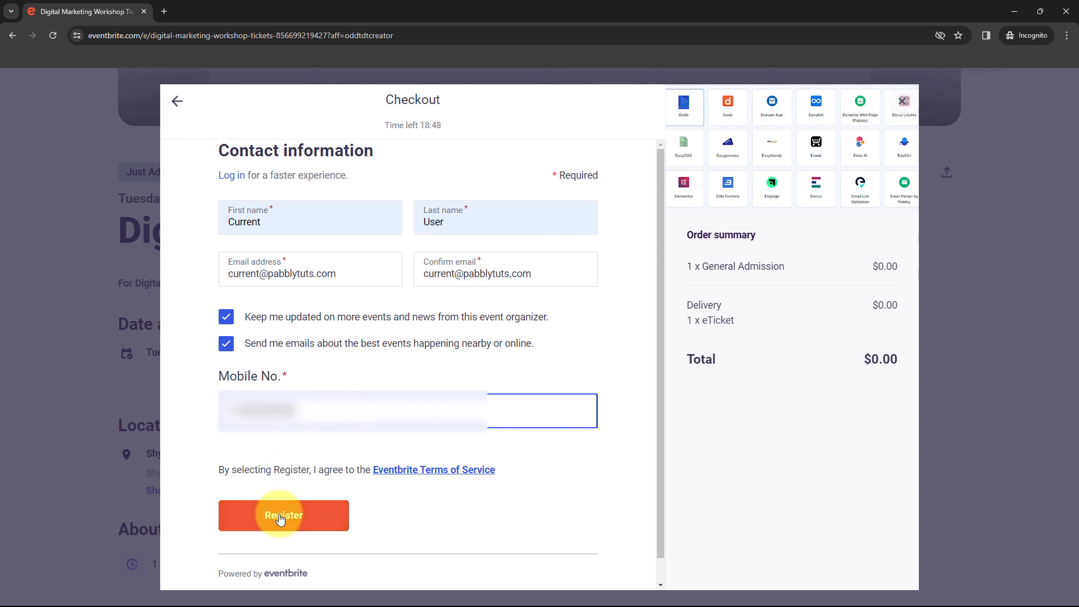
left_click(279, 516)
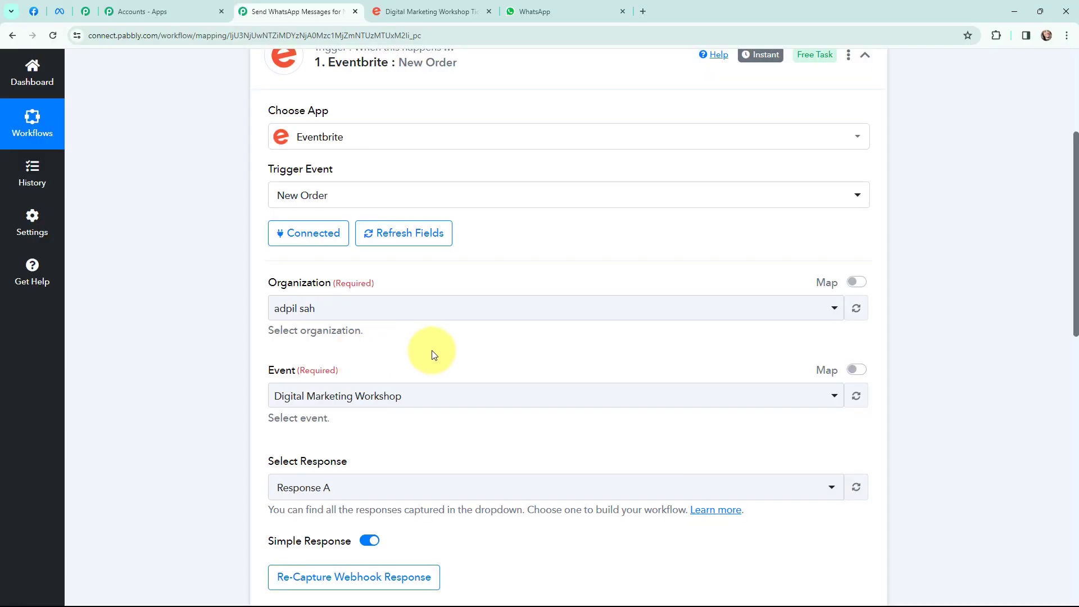
- Inspect the captured order data (order.placed action, order ID in Api Url) and insert a step after the trigger
scroll(541, 320, "down", 5)
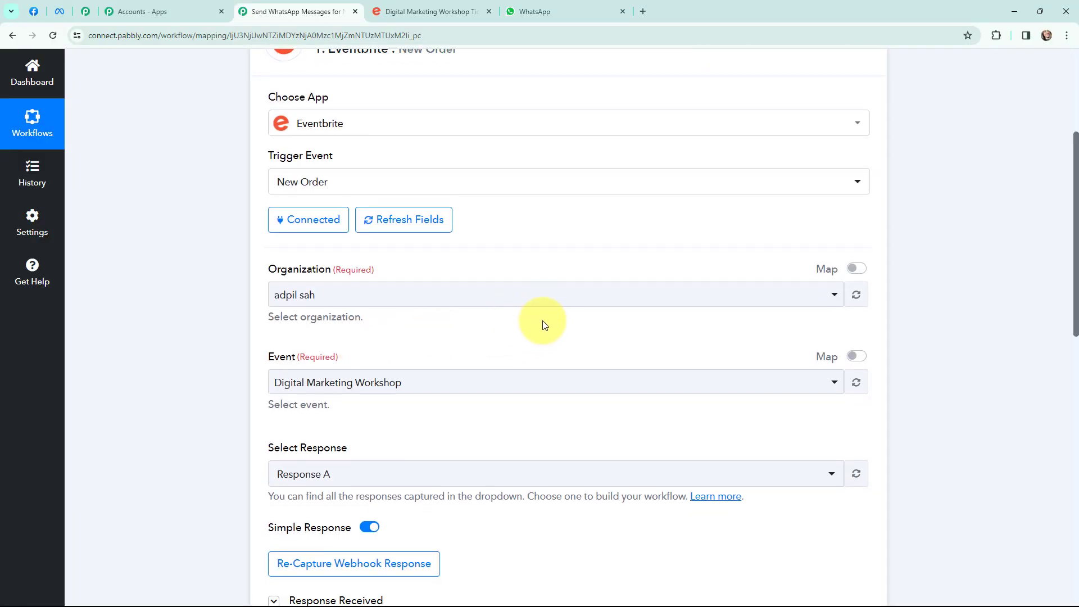
scroll(567, 313, "down", 1)
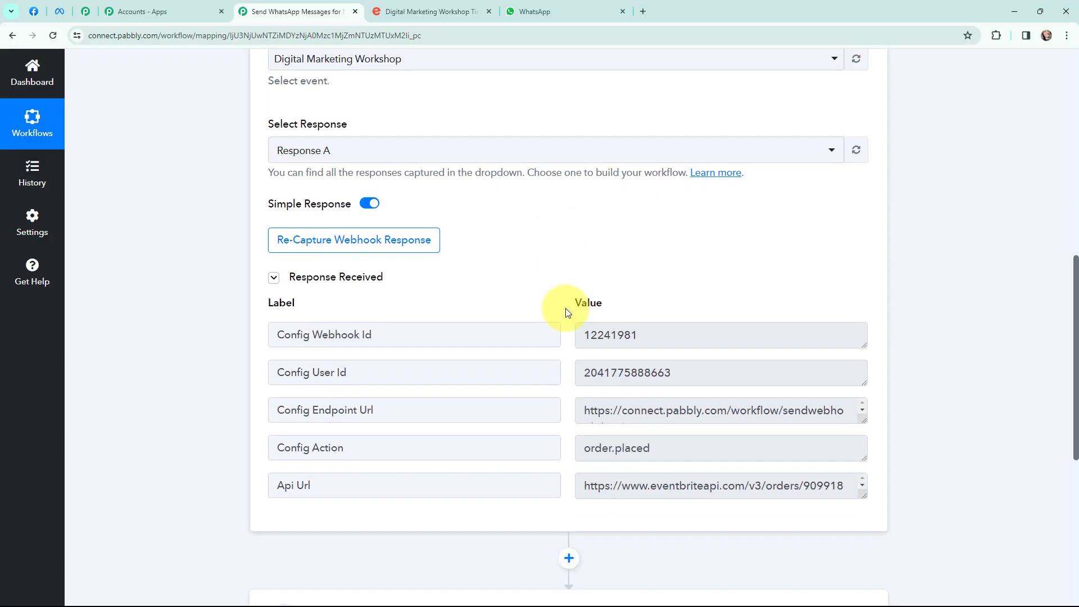
scroll(562, 284, "down", 1)
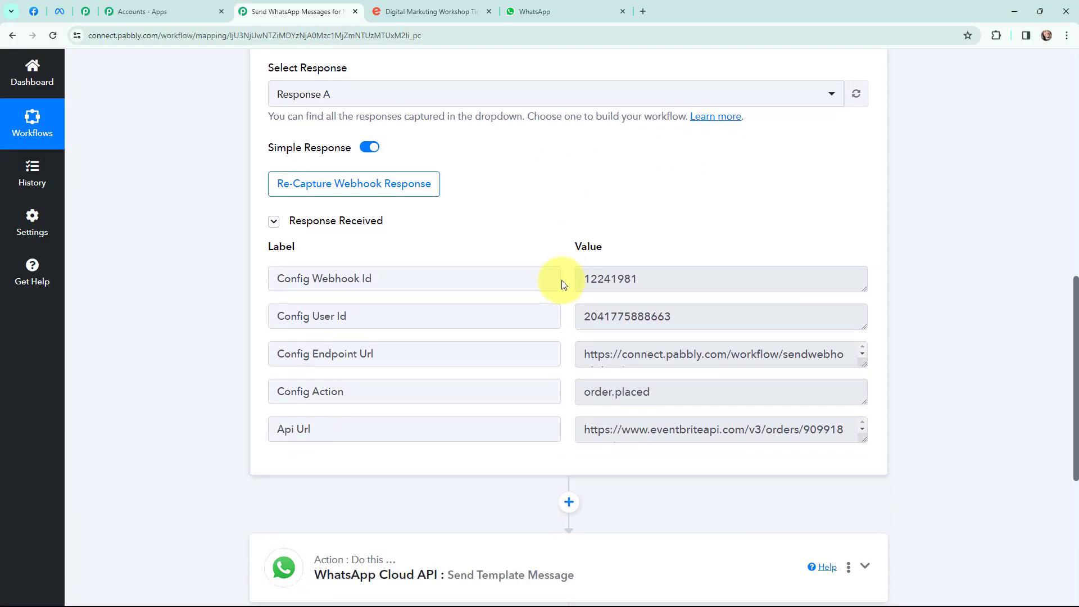
left_click_drag(587, 394, 686, 389)
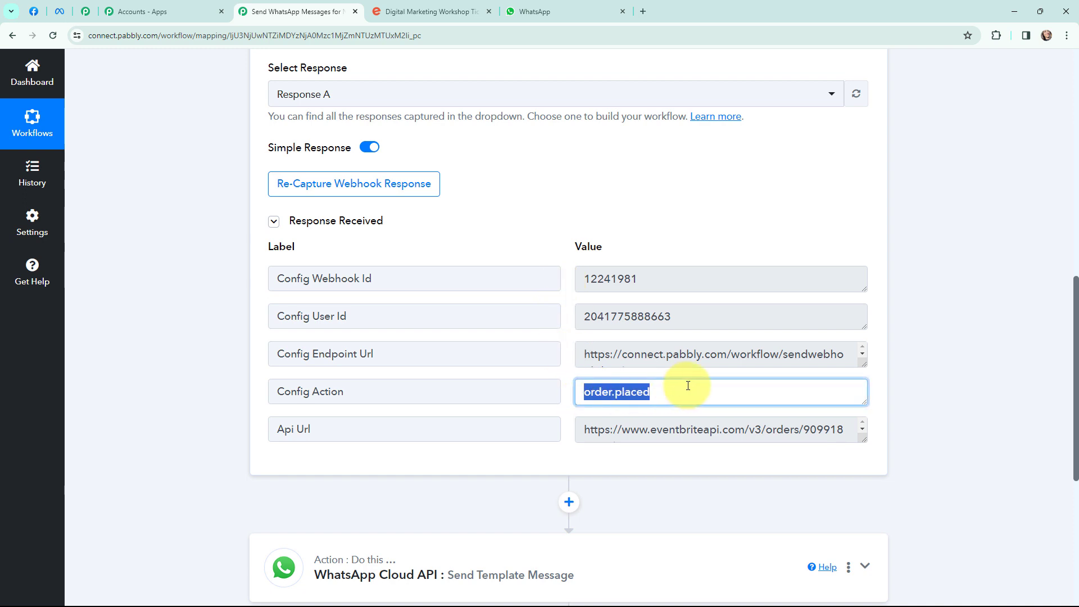
left_click(687, 390)
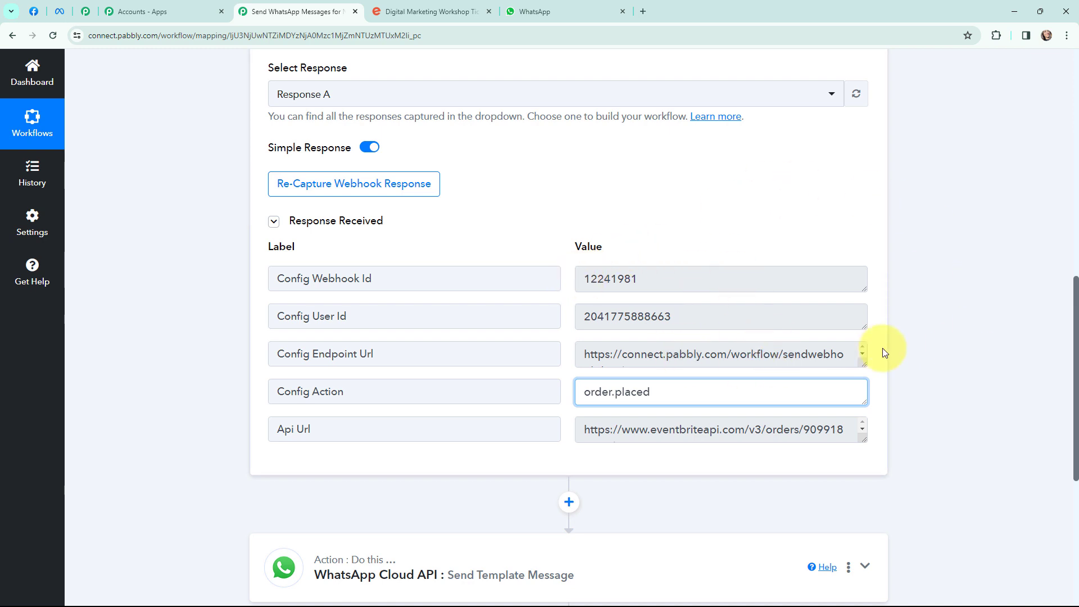
left_click(908, 376)
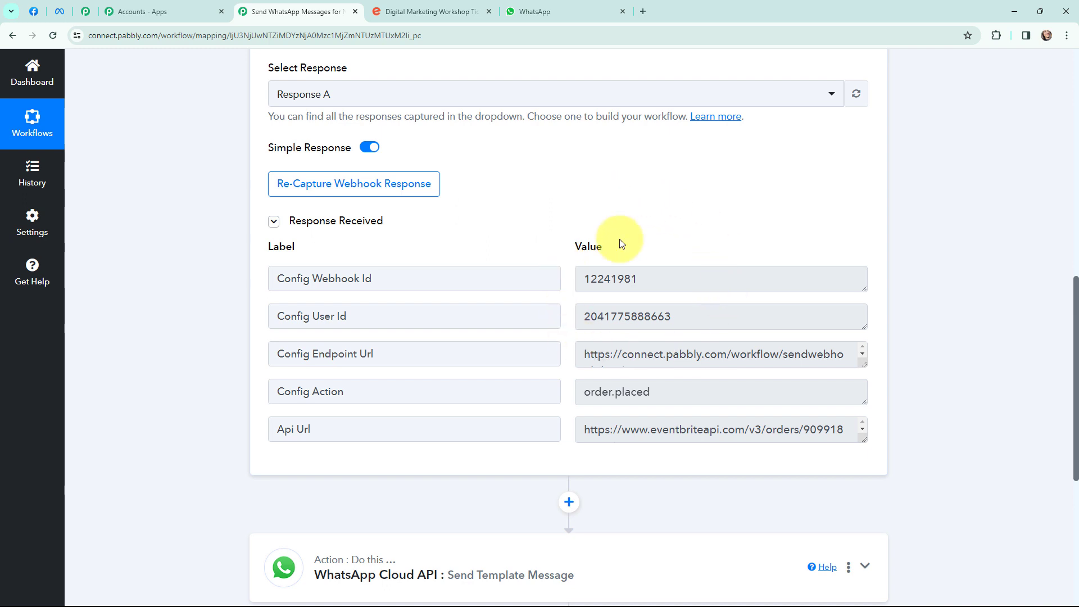
scroll(959, 340, "down", 1)
left_click(864, 385)
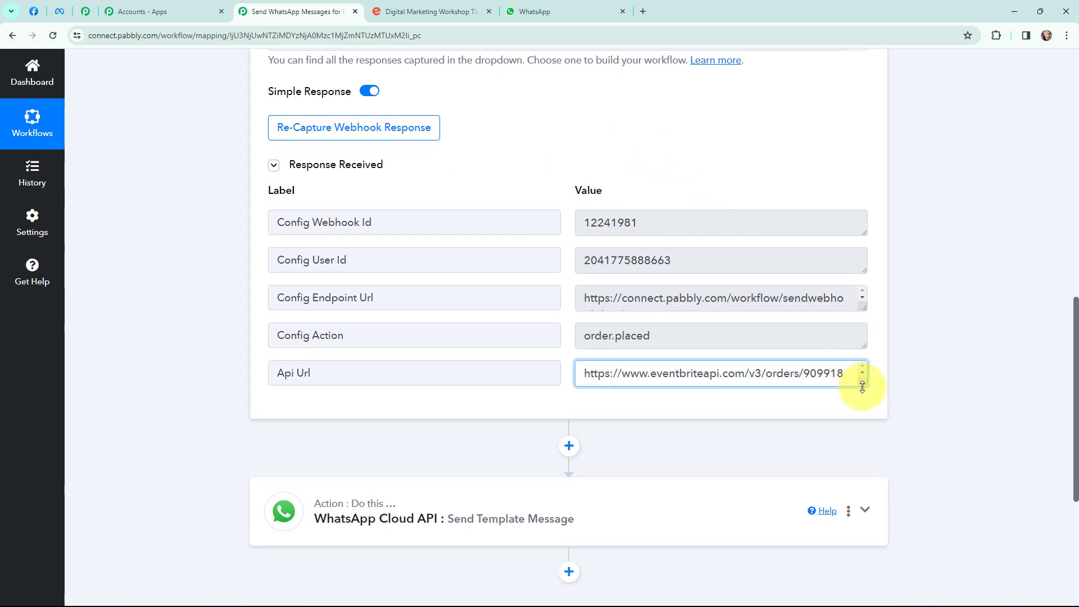
left_click_drag(863, 387, 859, 409)
left_click_drag(798, 376, 598, 392)
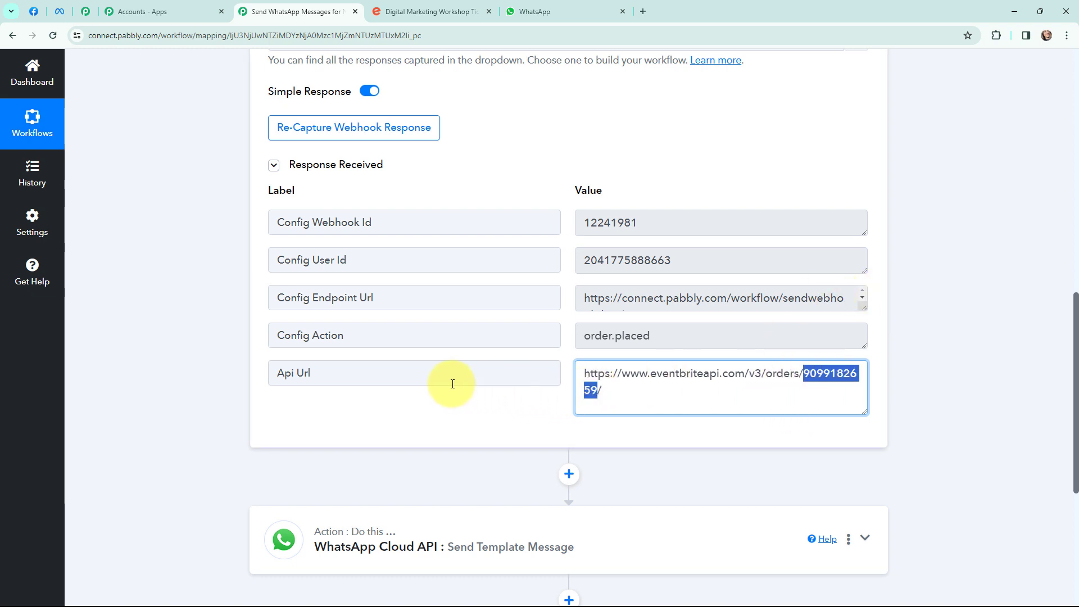
left_click(568, 475)
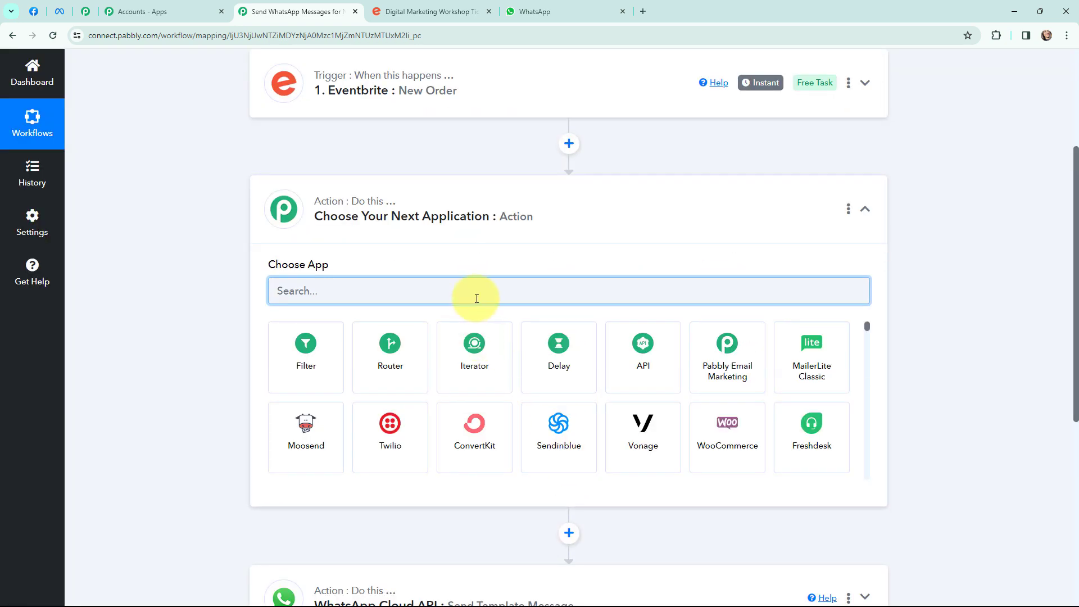
- Make the new step a Text Formatter Split Text action and connect it
type("text")
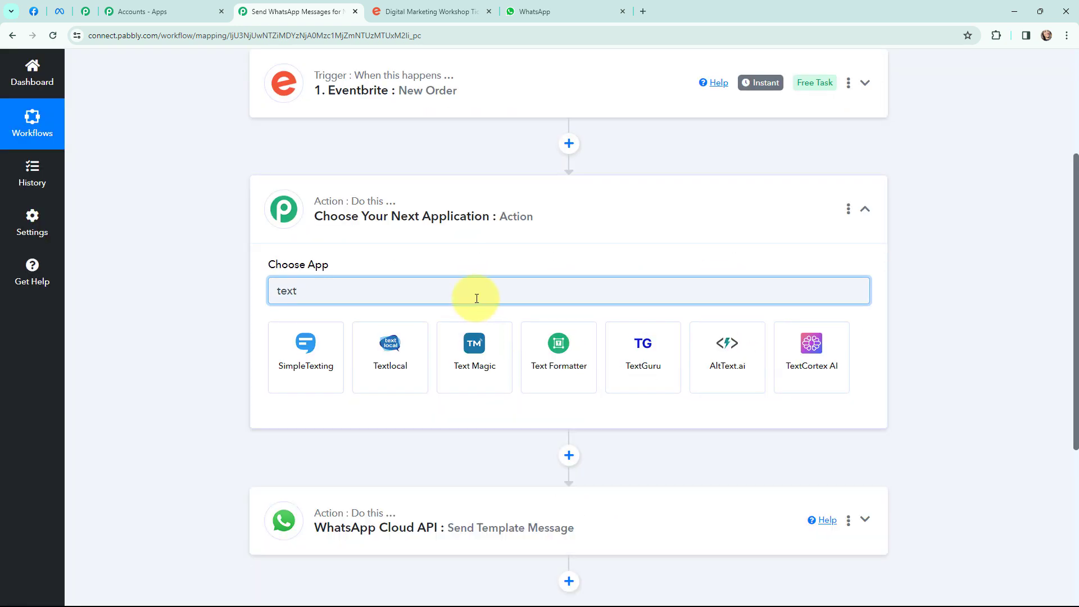
left_click(532, 346)
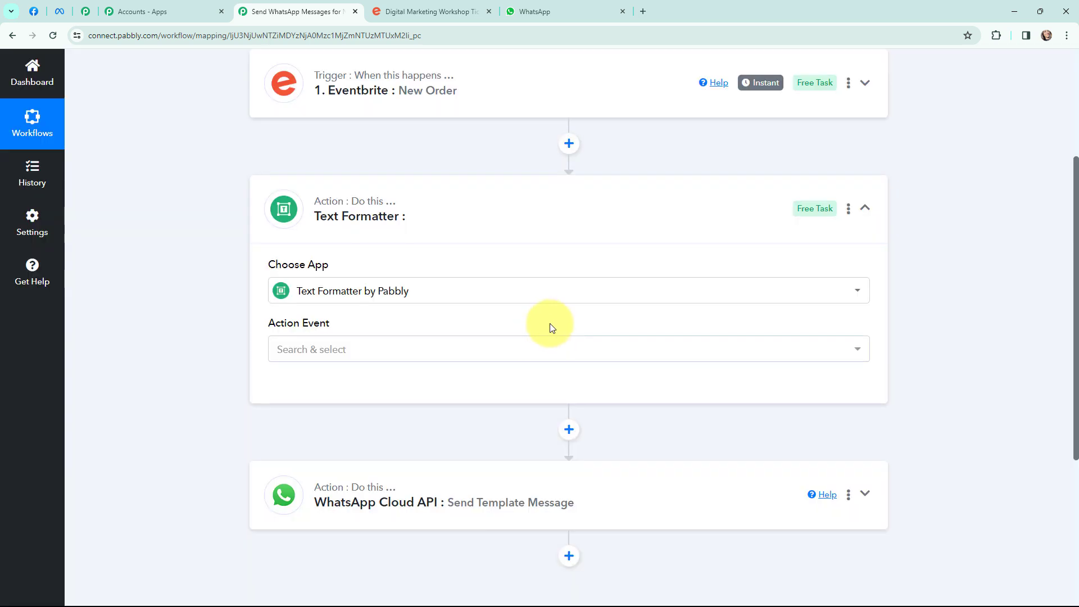
left_click(317, 349)
left_click(315, 292)
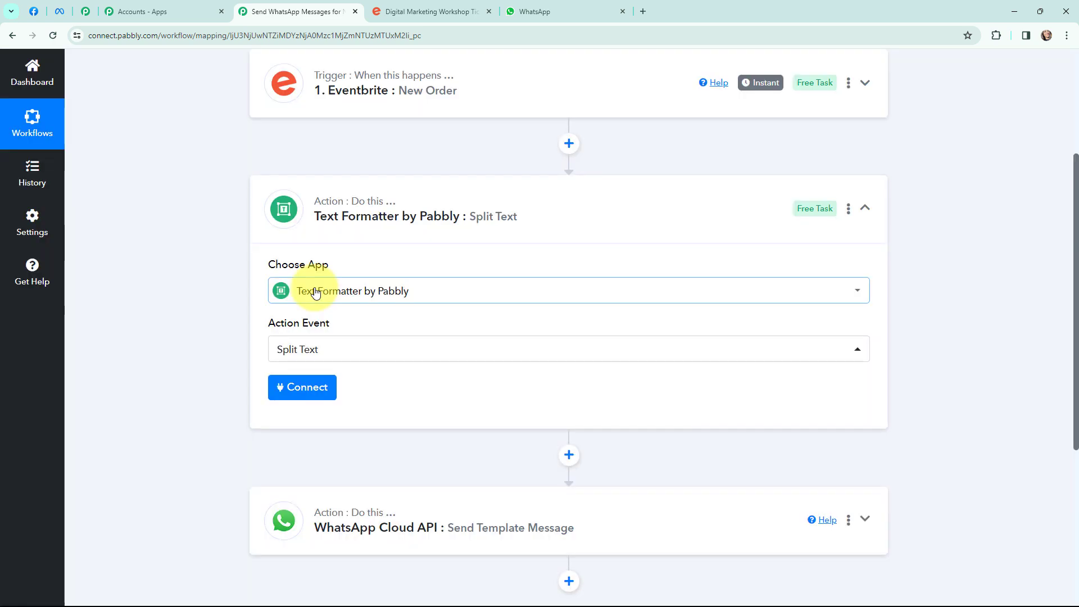
left_click(296, 391)
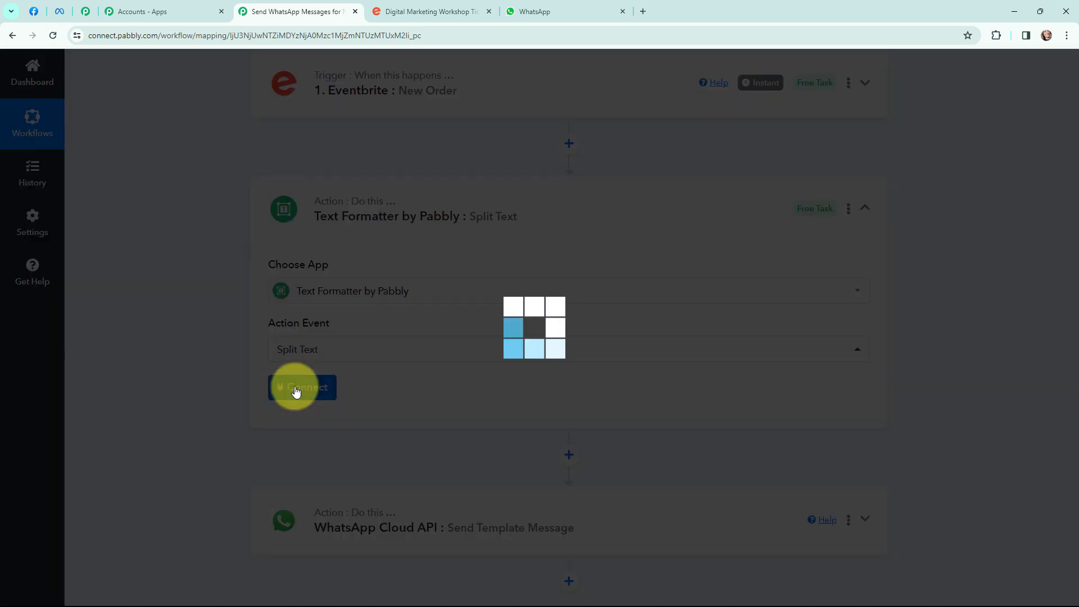
- Split the Eventbrite Api Url on '/' and take the Second to Last segment
scroll(450, 306, "down", 3)
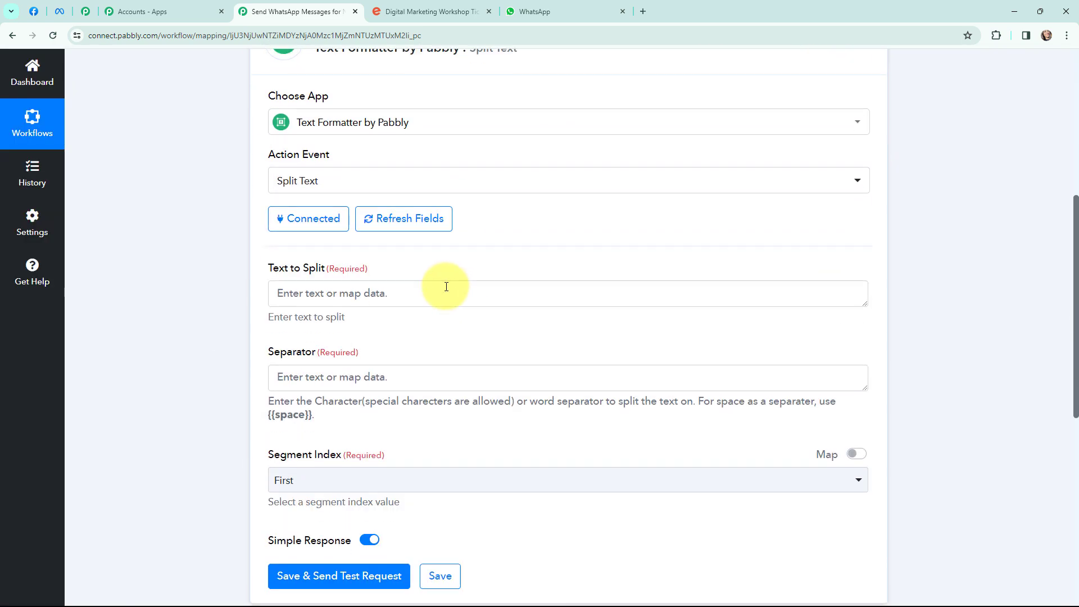
left_click(443, 285)
left_click(397, 401)
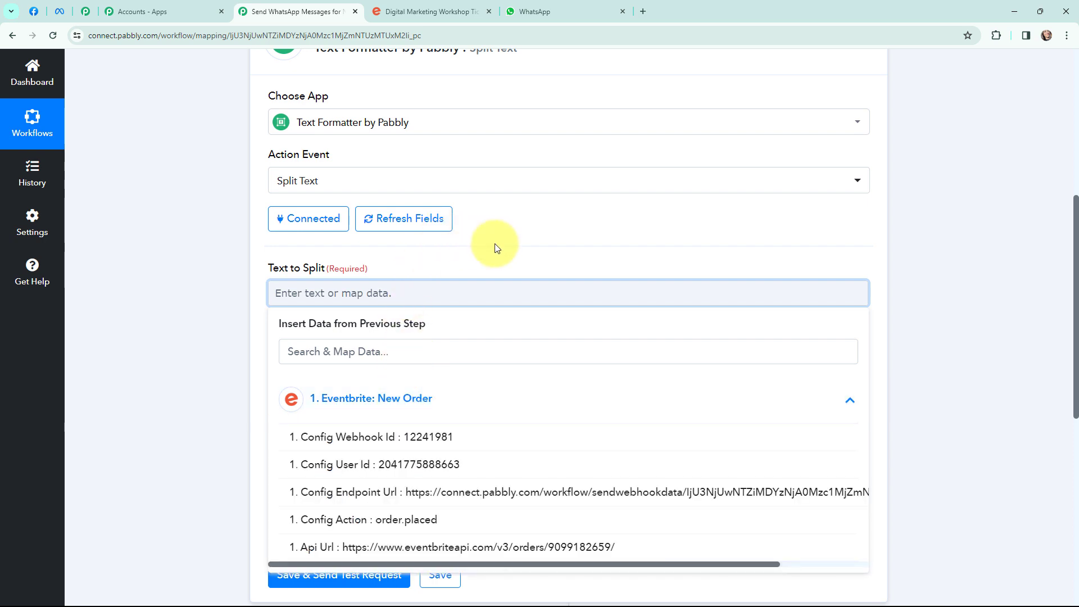
scroll(495, 243, "down", 2)
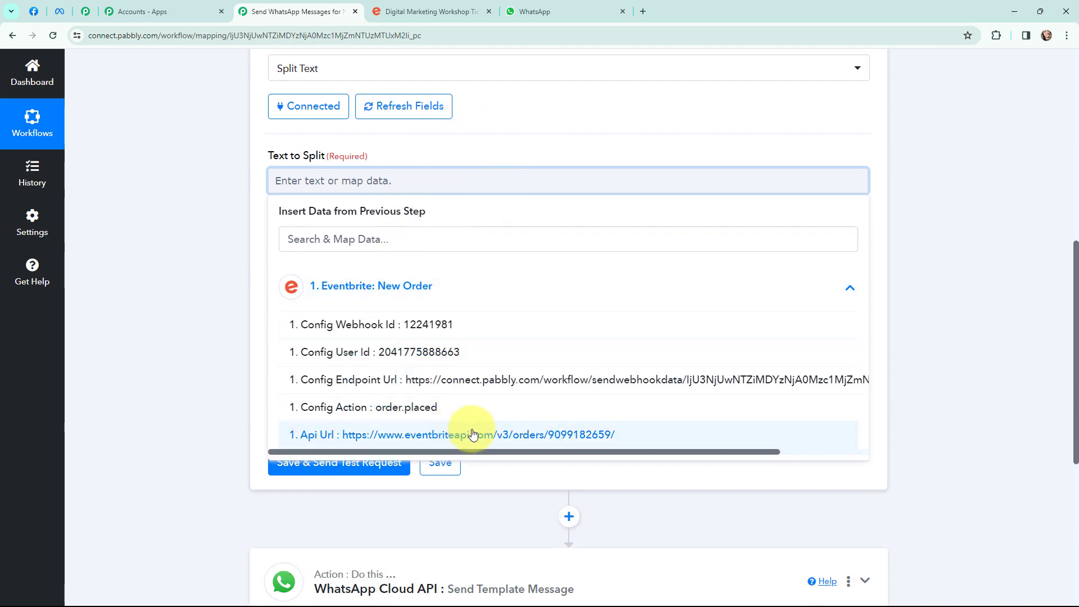
left_click(614, 435)
left_click(235, 207)
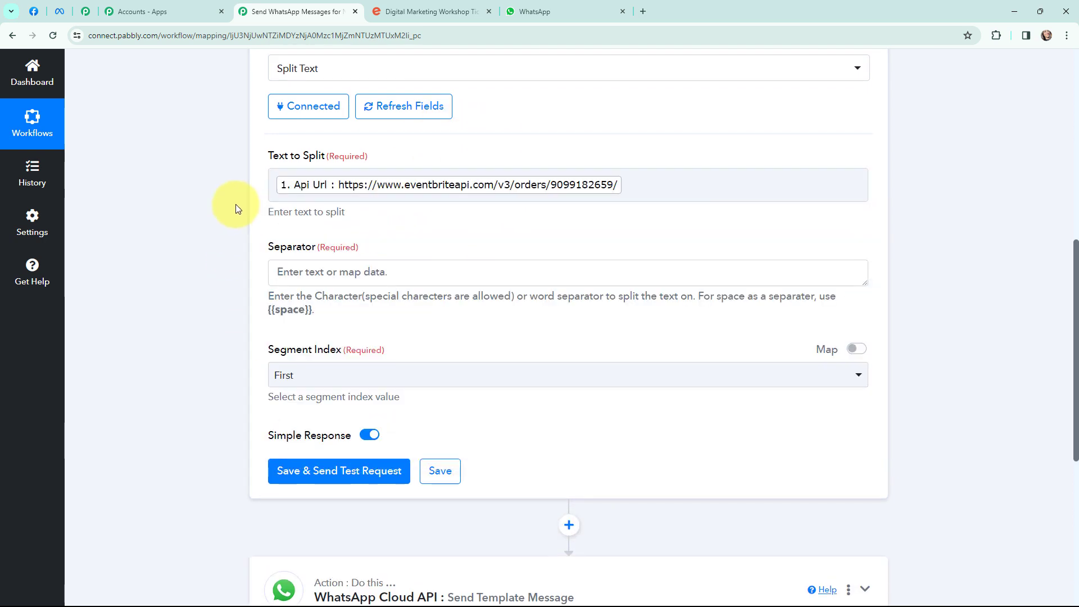
left_click(301, 270)
type("/")
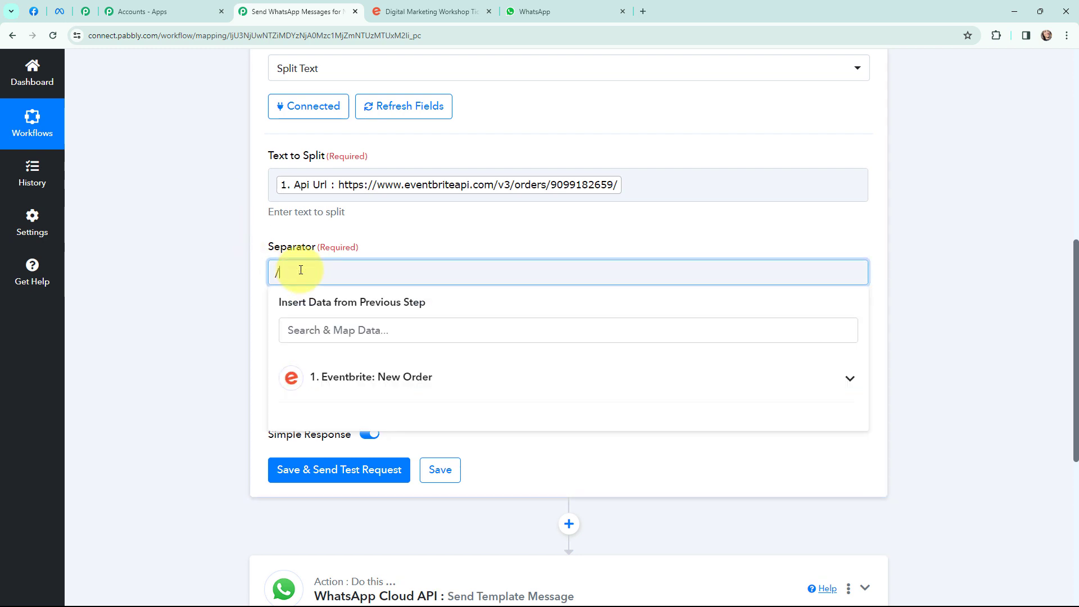
left_click(227, 299)
left_click(328, 380)
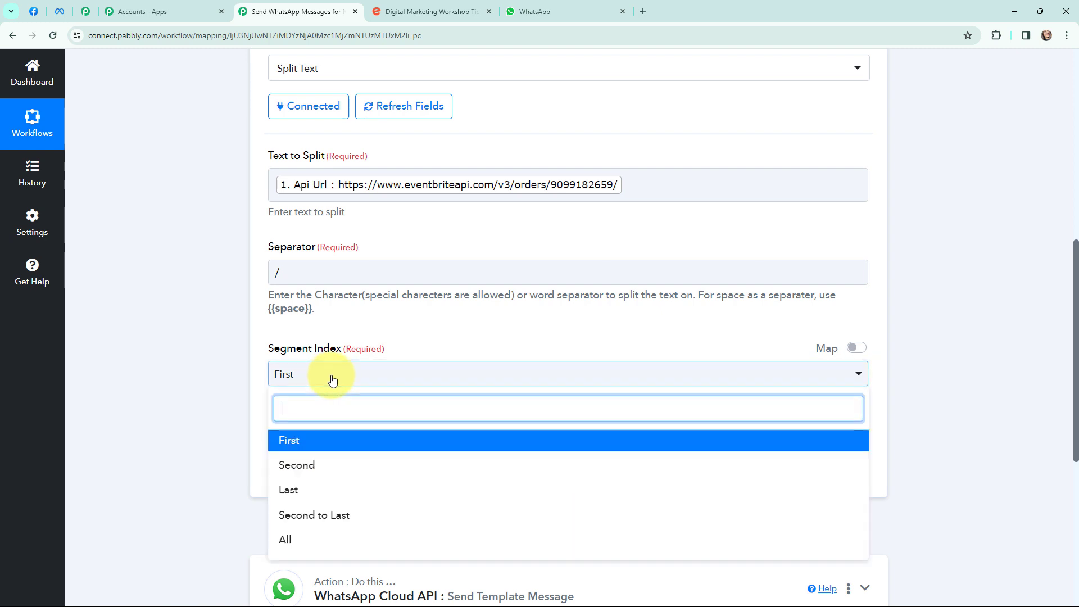
left_click(318, 515)
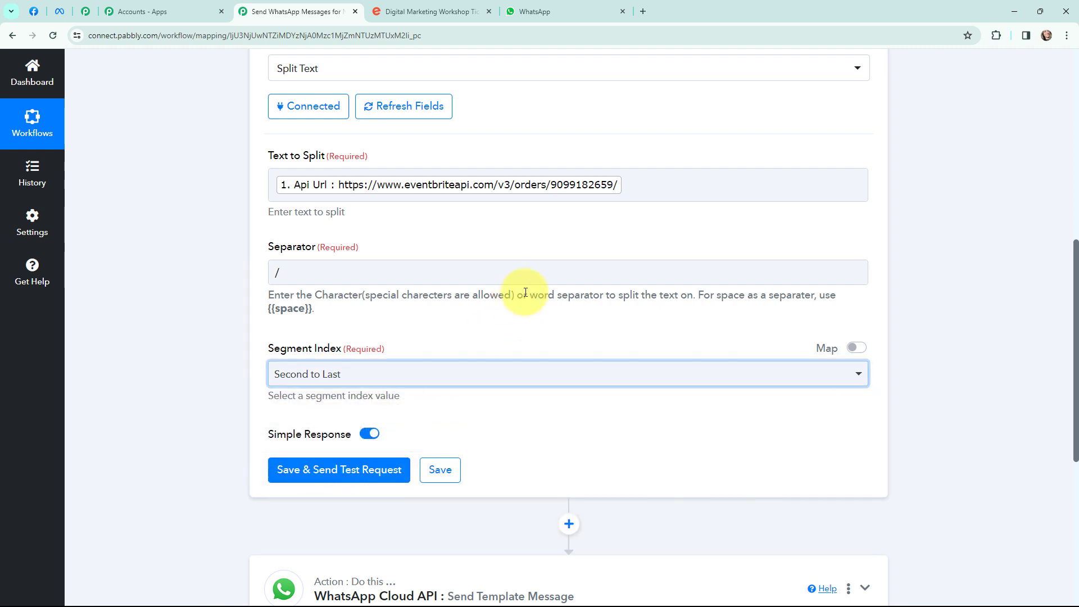
- Save and test the Split Text step, confirm the extracted order ID, and add another step
left_click(330, 473)
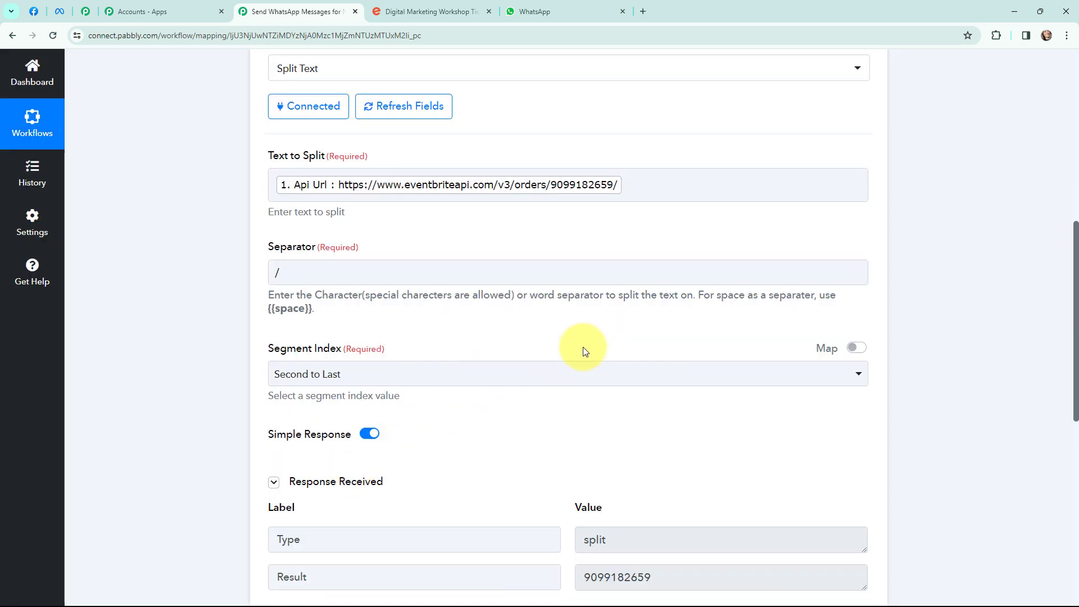
scroll(582, 349, "down", 3)
left_click_drag(584, 412, 698, 373)
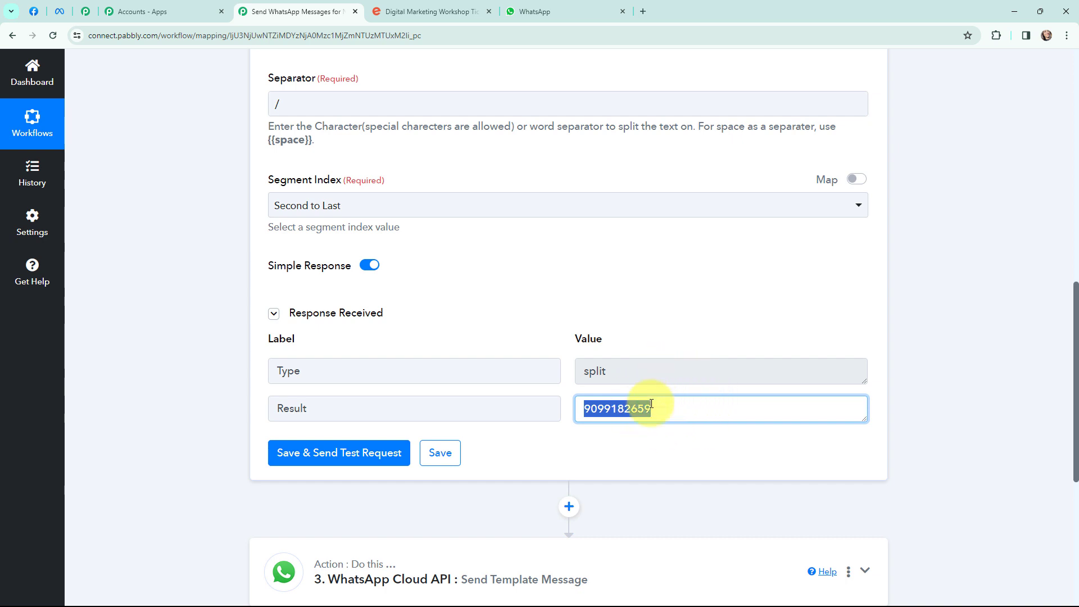
left_click(956, 383)
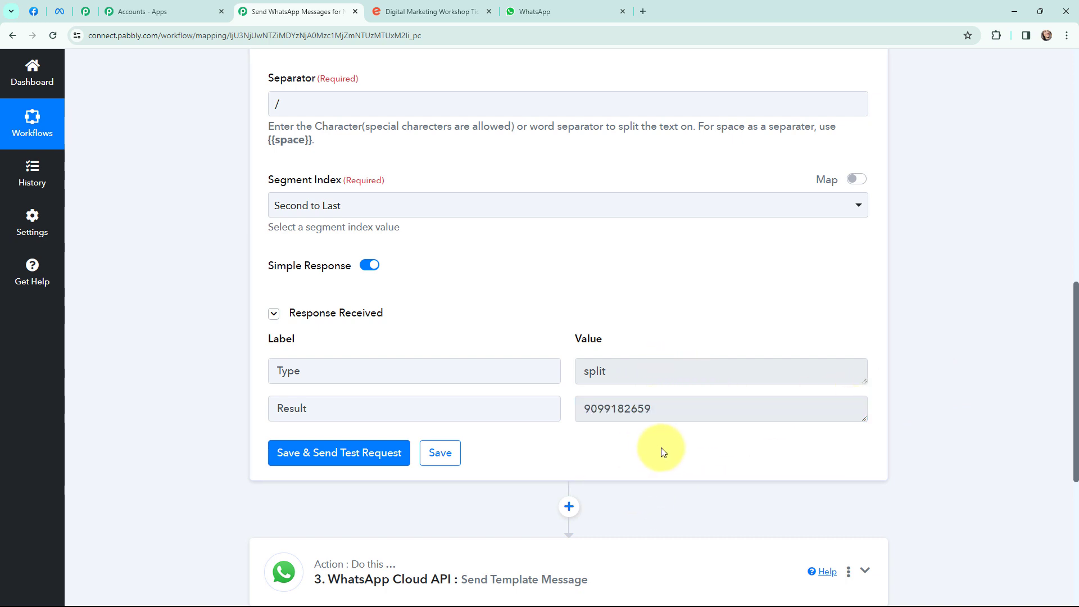
scroll(661, 450, "down", 2)
left_click(566, 396)
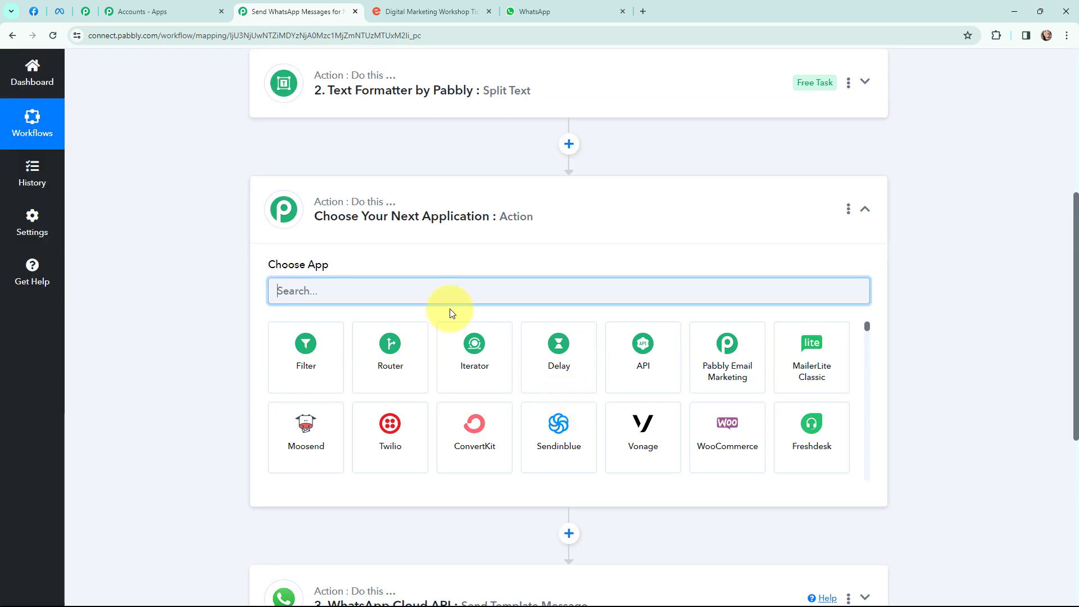
- Make the new step Eventbrite's Get Attendee by Order Id and save it with the Eventbrite #8 connection
type("event")
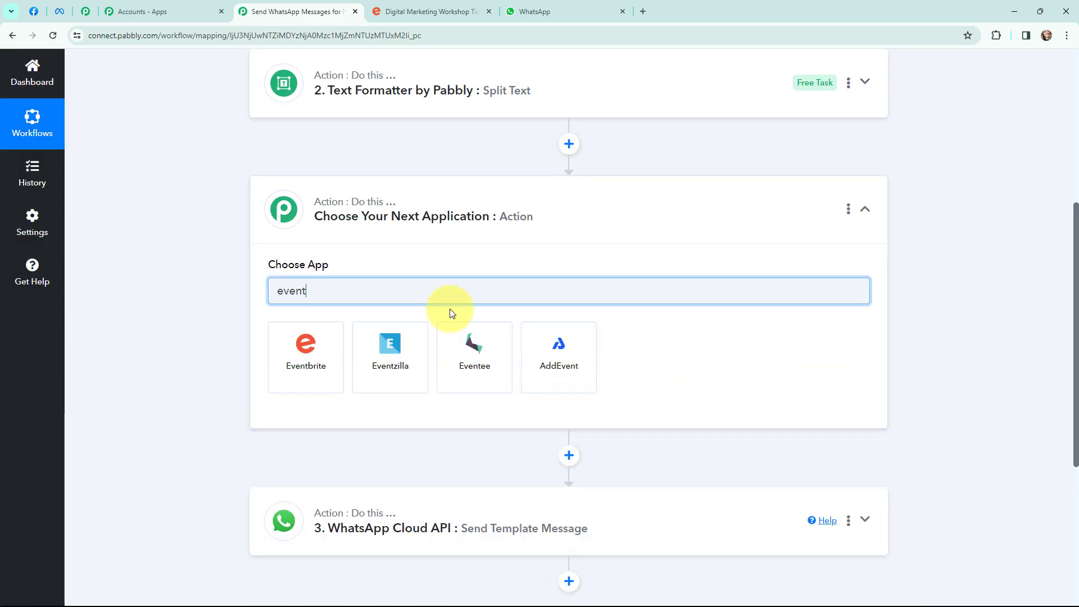
type("br")
left_click(303, 349)
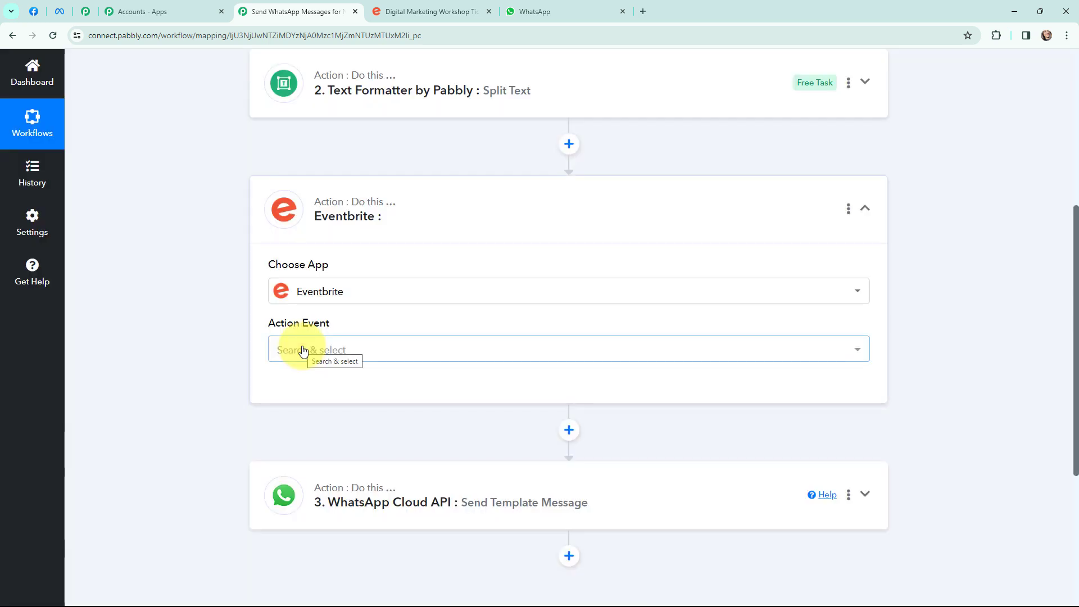
left_click(304, 350)
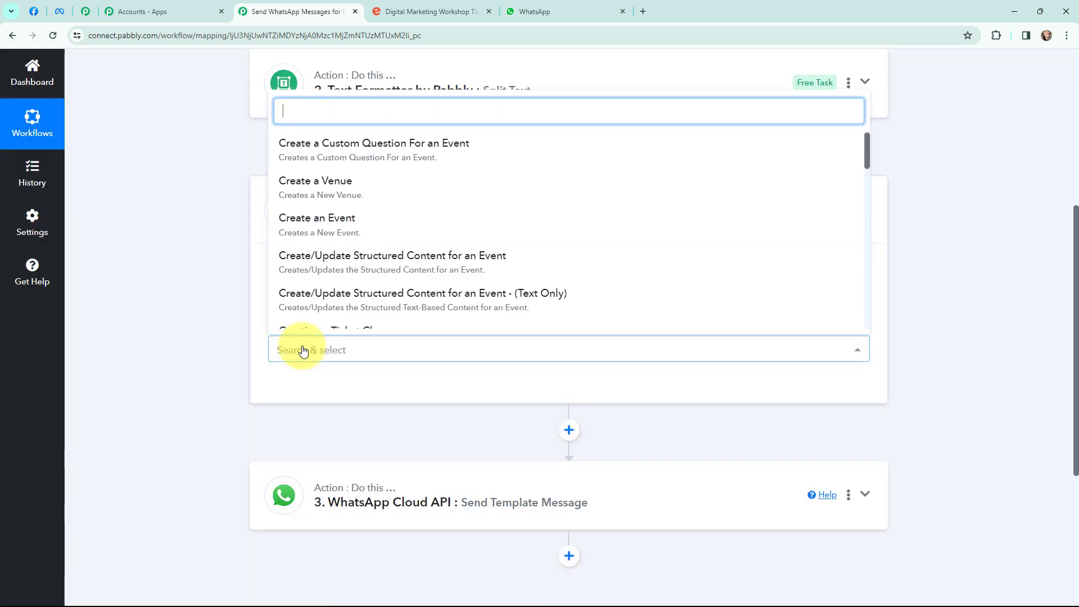
type("get")
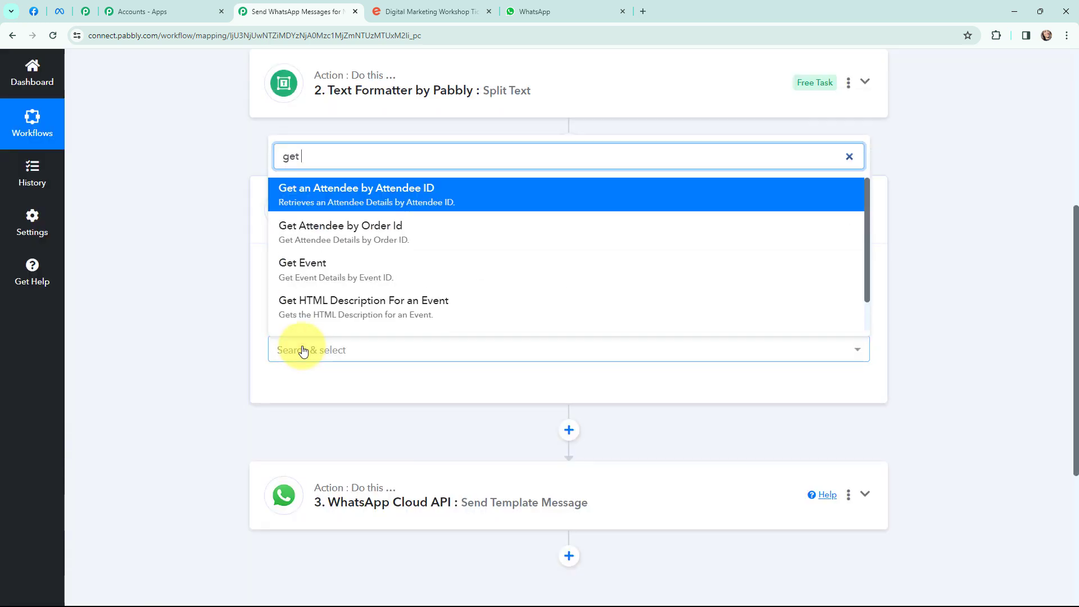
left_click(353, 228)
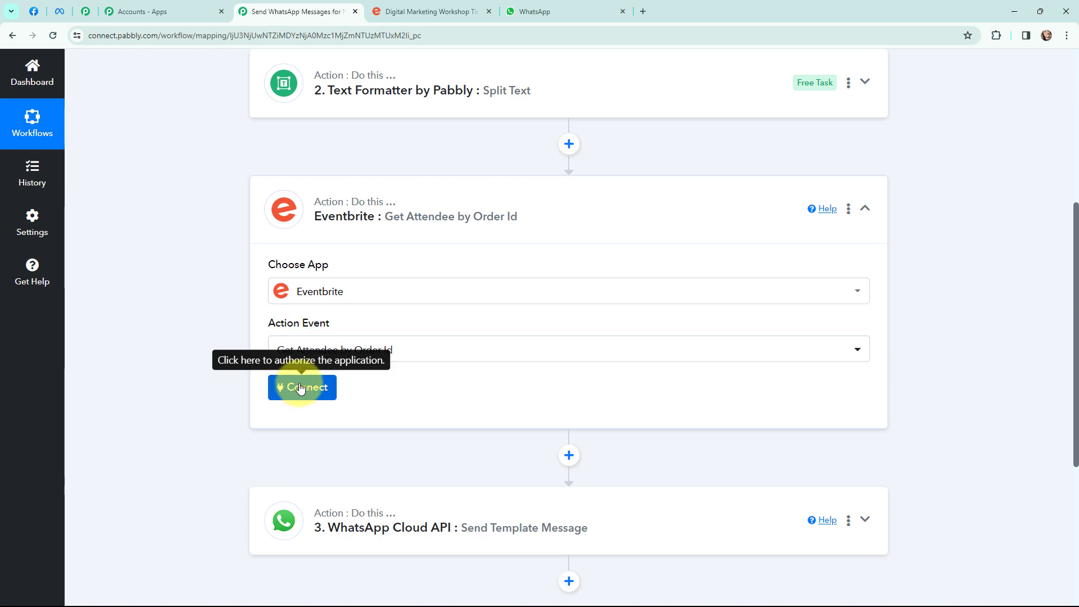
left_click(301, 387)
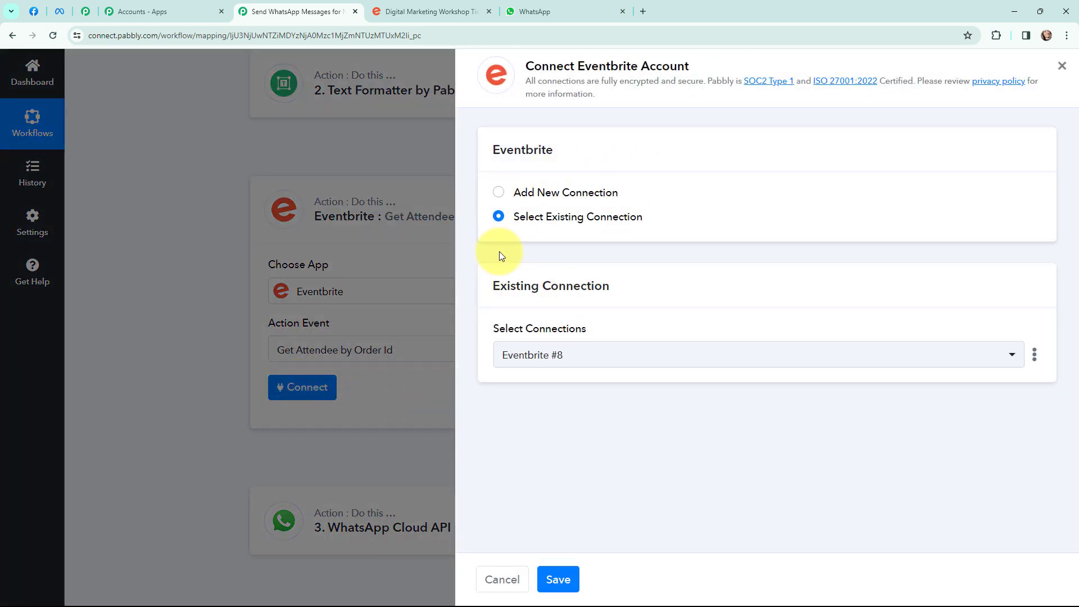
left_click(558, 579)
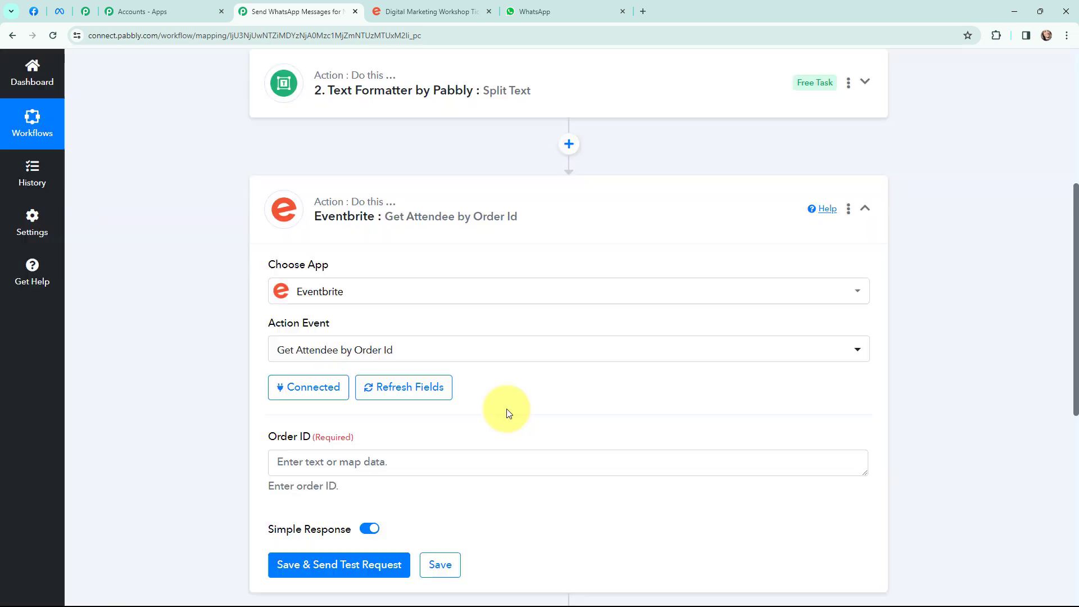
- Map the Split Text step's Result into the Order ID field
scroll(525, 399, "down", 1)
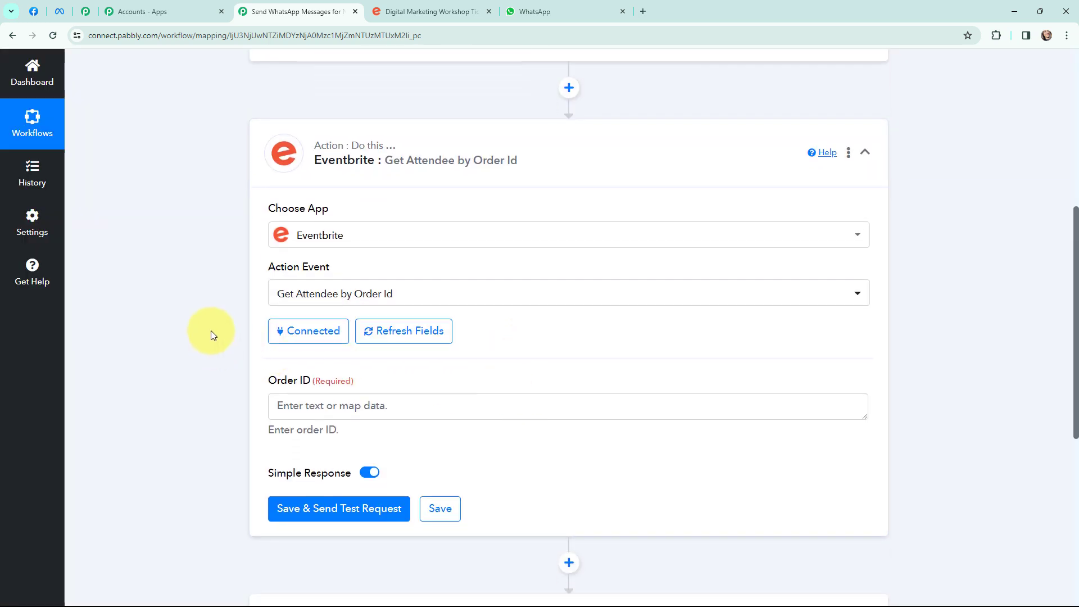
scroll(212, 332, "down", 1)
left_click(309, 350)
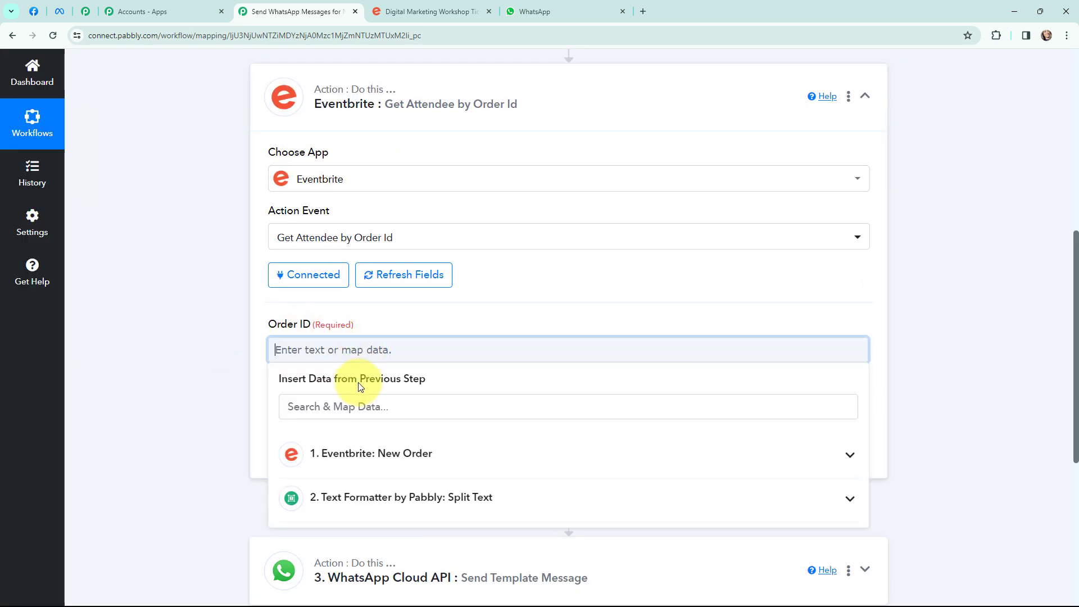
left_click(375, 497)
scroll(416, 272, "down", 1)
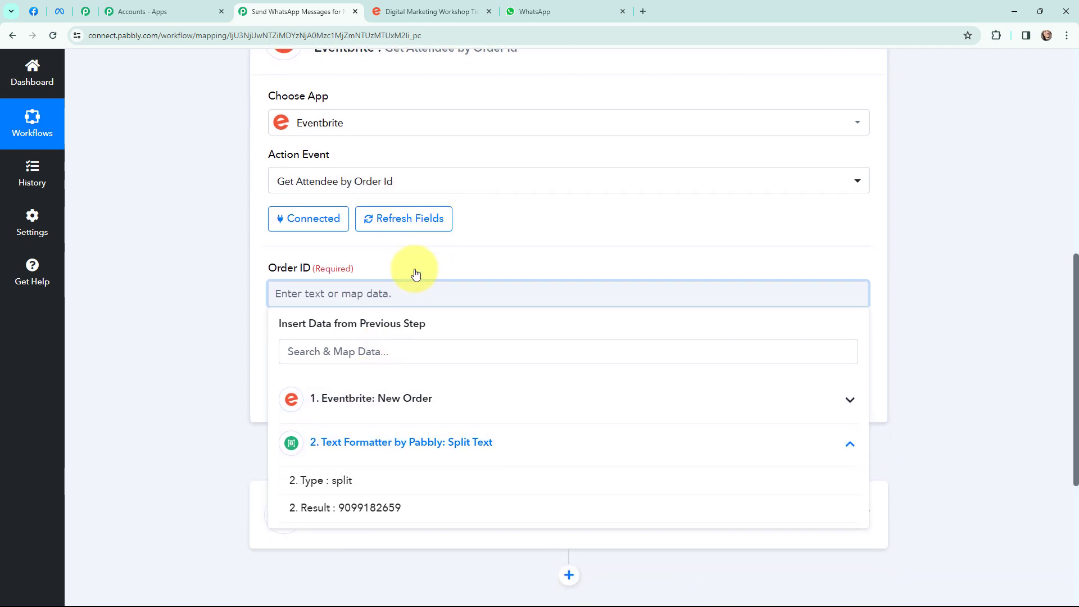
left_click(393, 506)
left_click(196, 293)
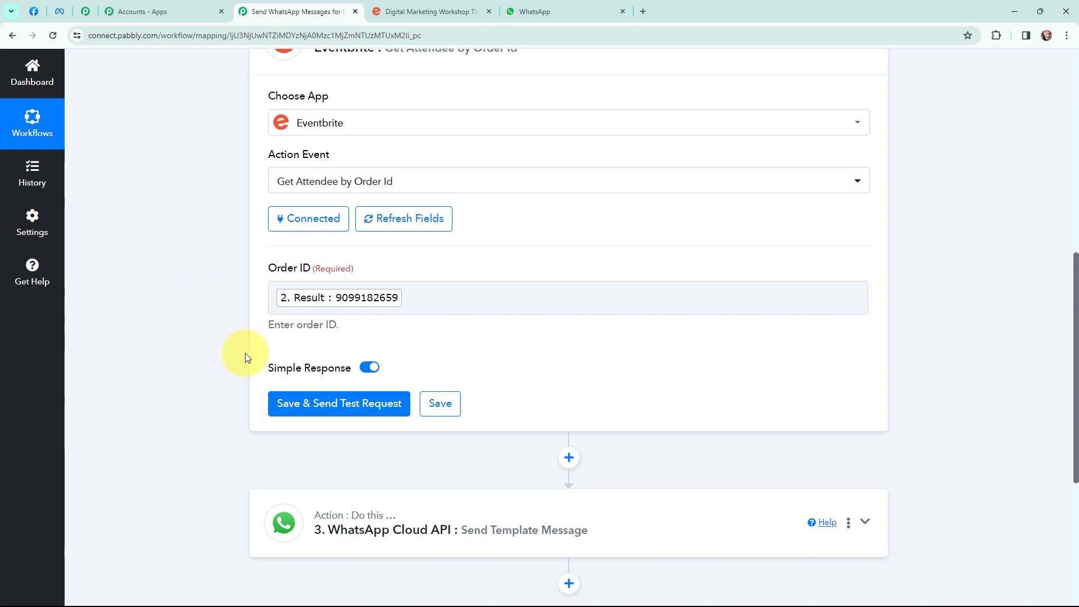
- Save the Get Attendee by Order Id step and run a test that returns the attendee's order details
left_click(327, 404)
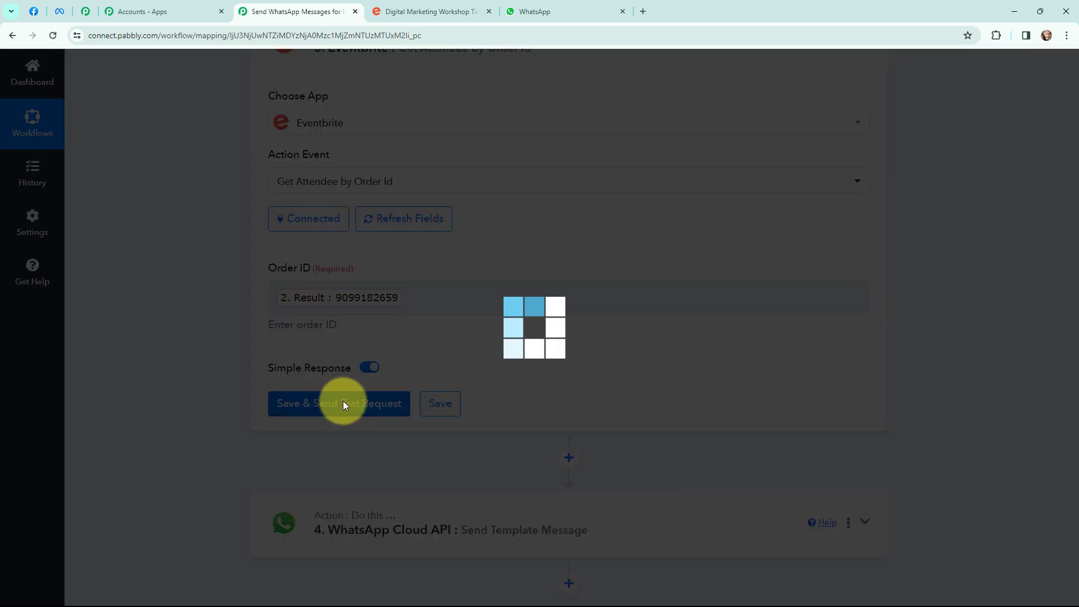
scroll(825, 212, "down", 2)
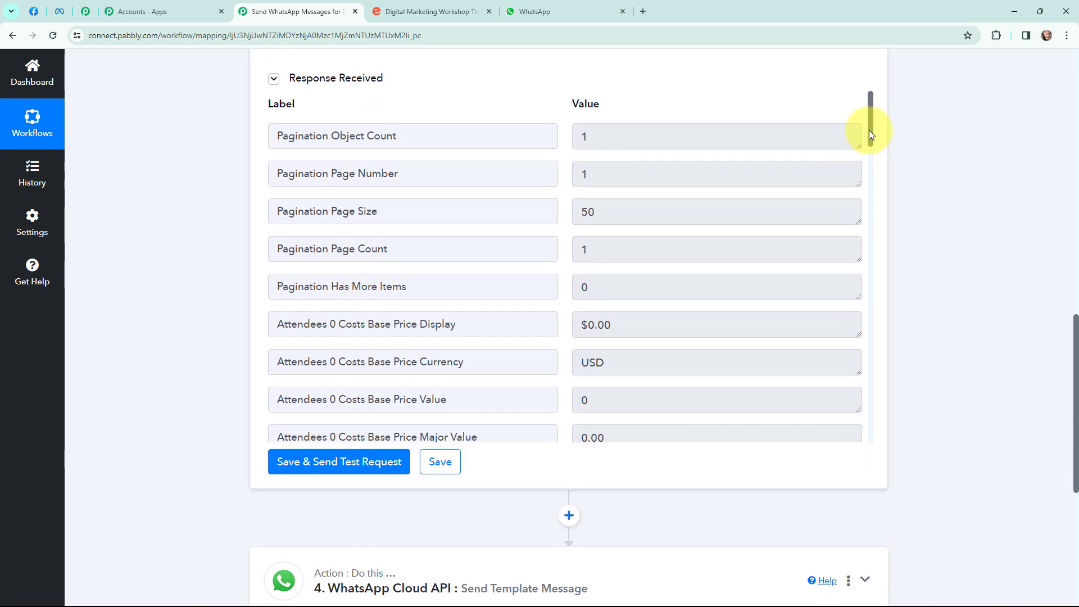
left_click_drag(870, 134, 870, 340)
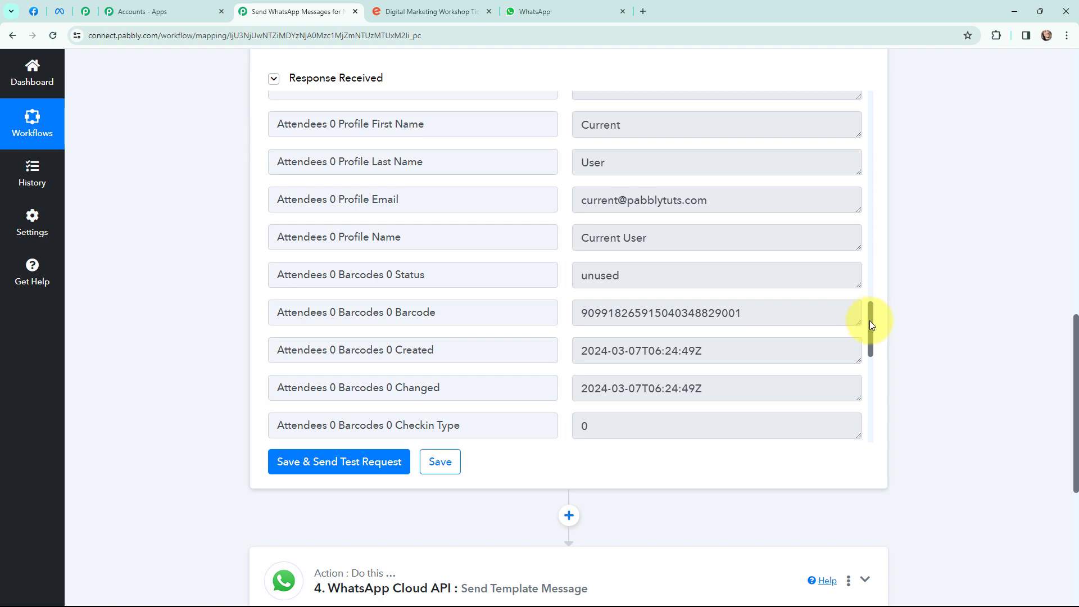
left_click_drag(870, 323, 865, 115)
scroll(915, 282, "up", 2)
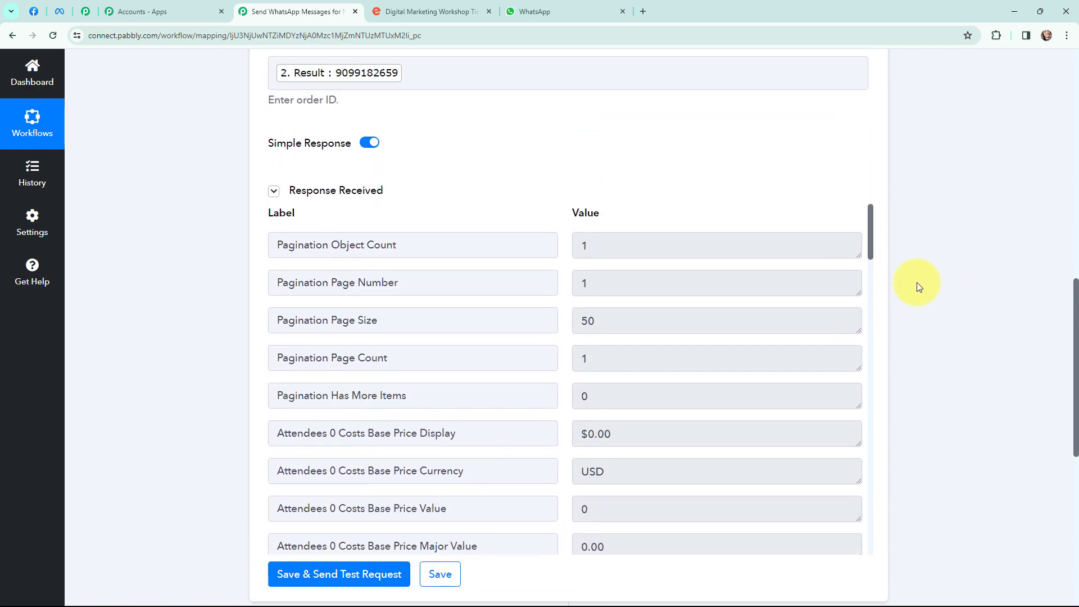
scroll(916, 282, "down", 3)
scroll(932, 193, "down", 5)
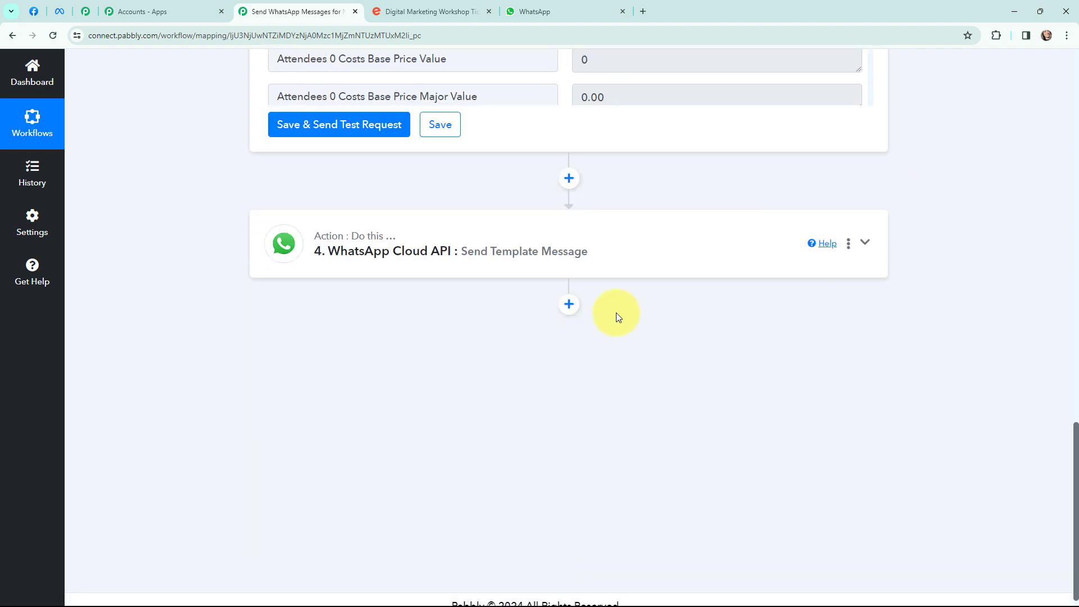
- Add a new connection on the WhatsApp Cloud API step, then bring up the Meta developer app dashboard
left_click(324, 245)
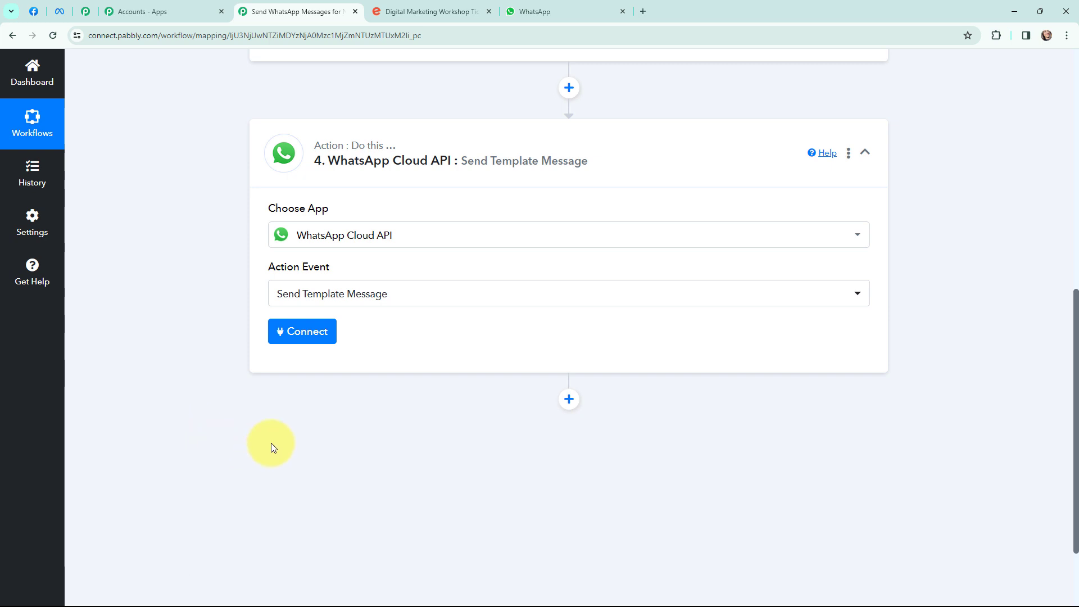
left_click(303, 331)
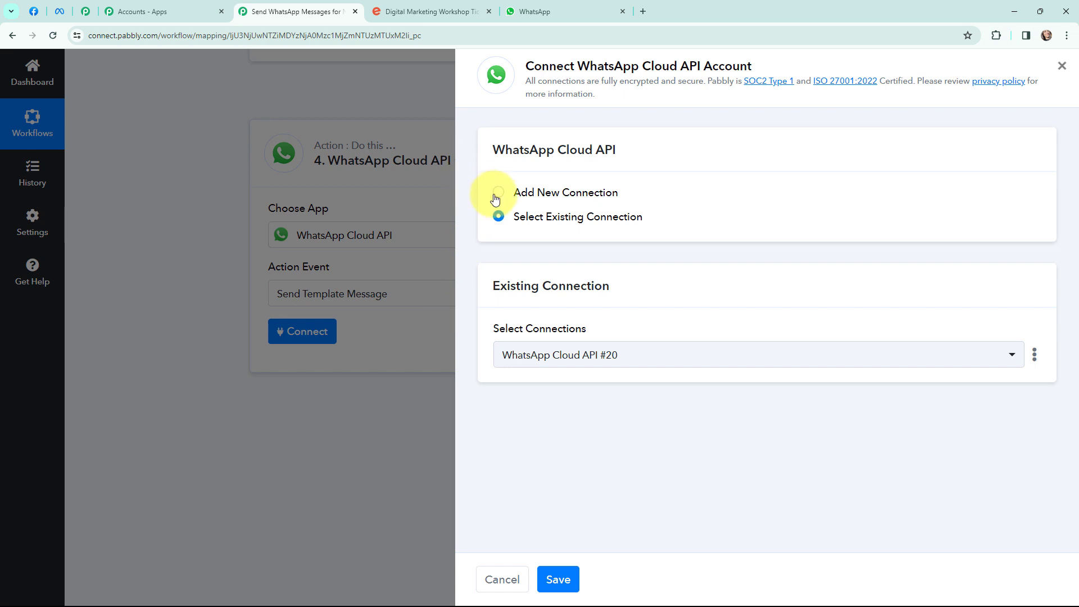
left_click(498, 194)
scroll(498, 233, "down", 2)
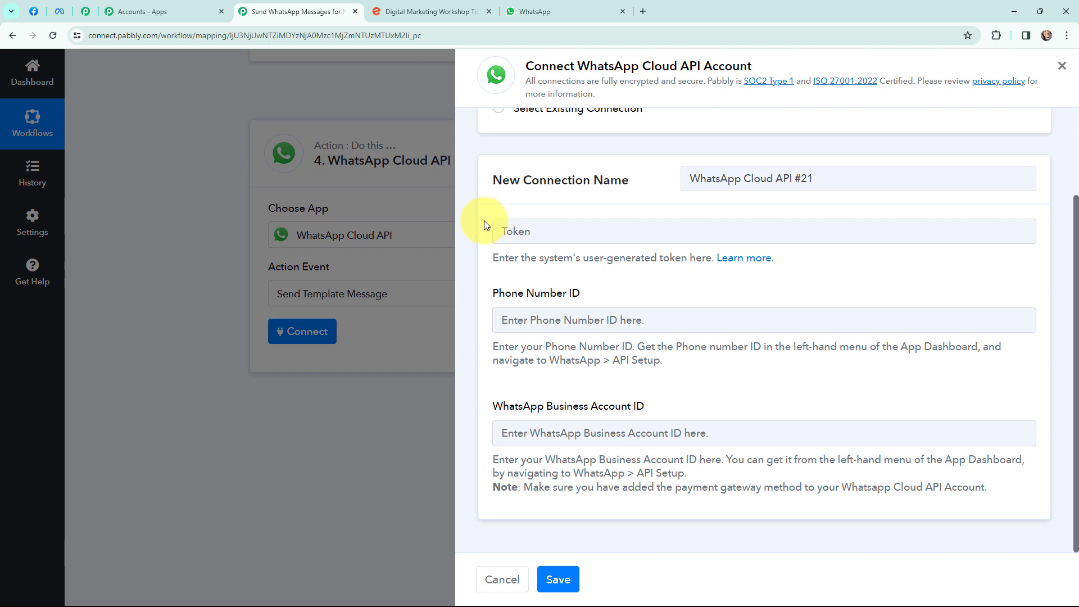
left_click(34, 12)
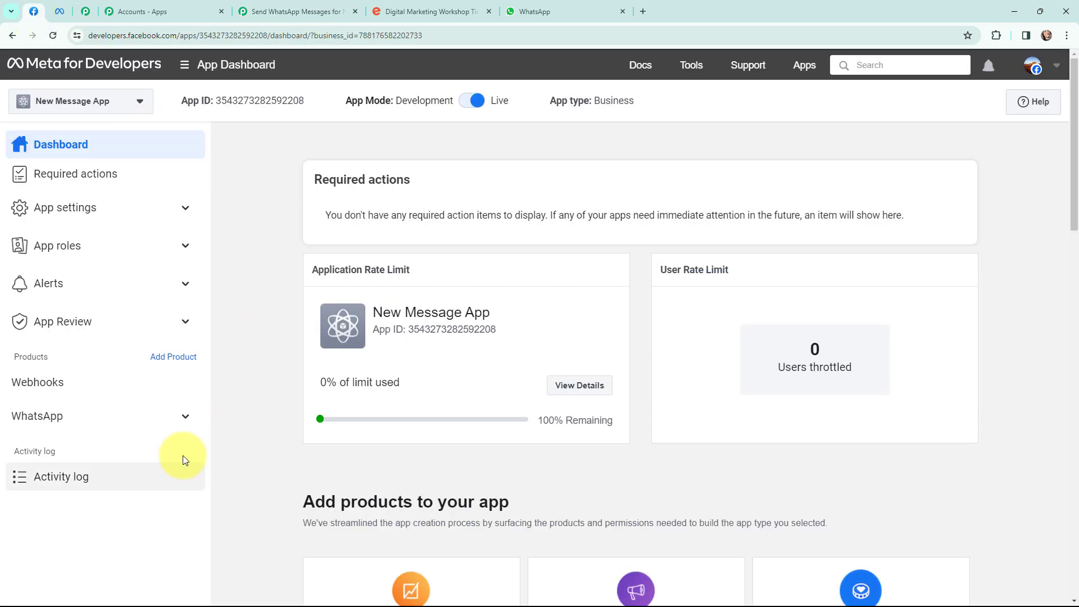
- Copy the temporary access token from WhatsApp API Setup into Pabbly's Token field
left_click(182, 416)
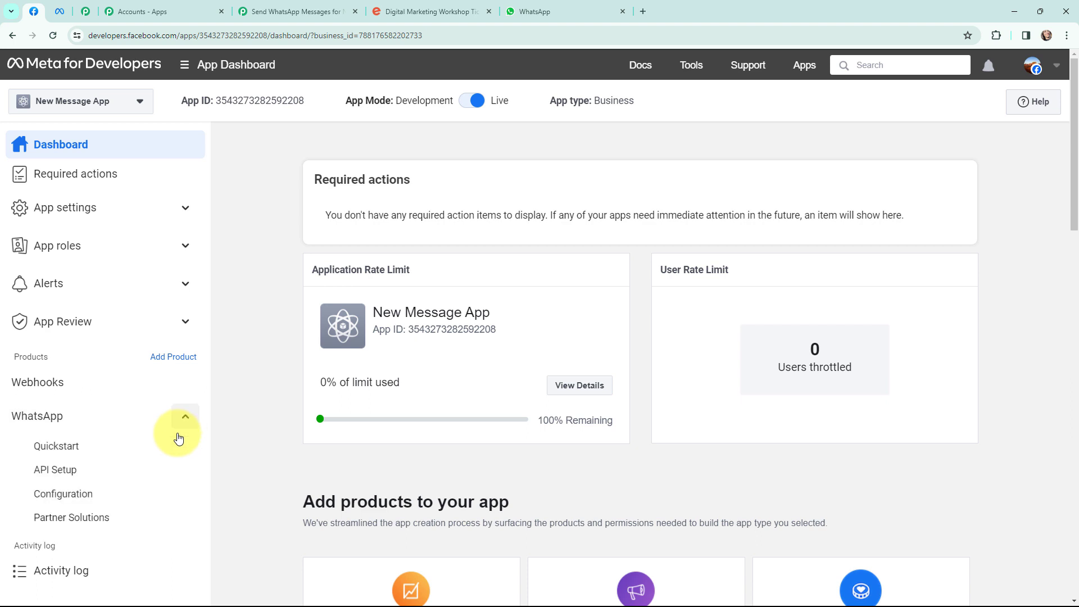
left_click(81, 471)
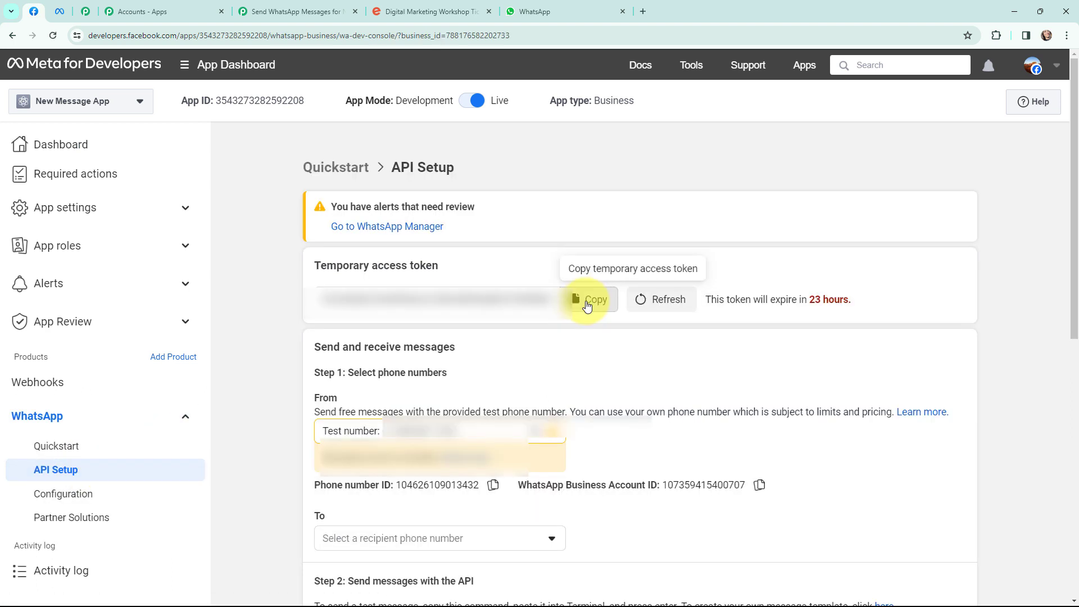
left_click(585, 296)
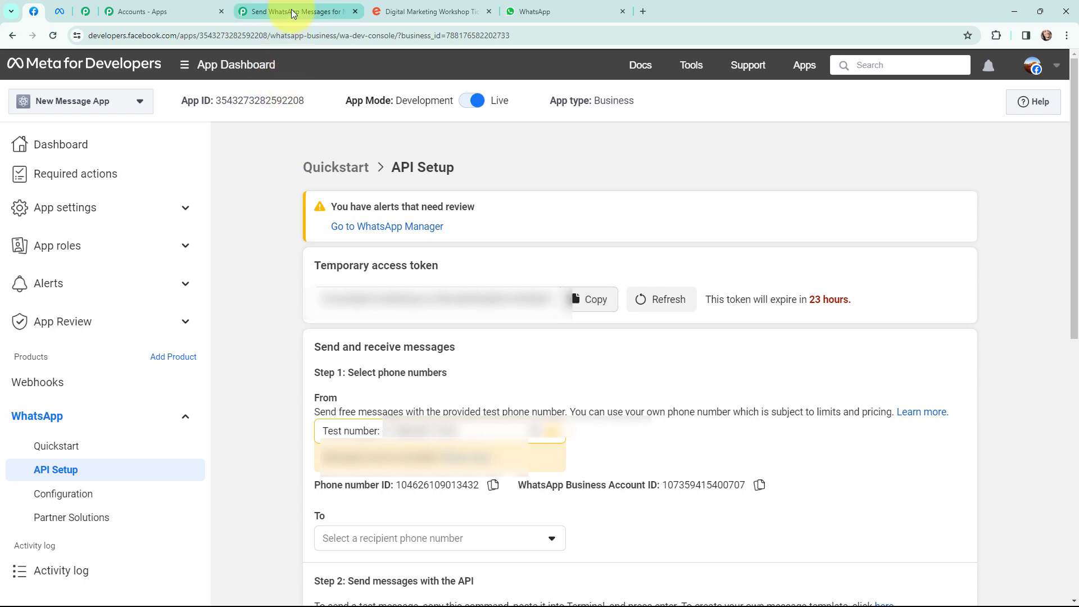
left_click(284, 11)
left_click(536, 233)
key("ctrl+v")
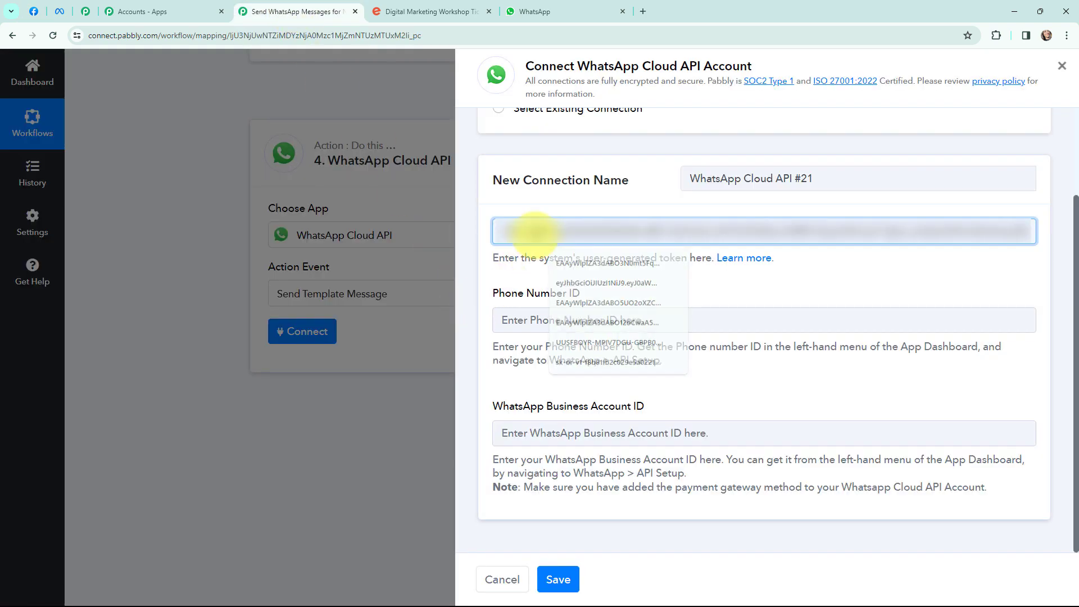
- Copy the Phone number ID from API Setup into Pabbly's Phone Number ID field
left_click(40, 6)
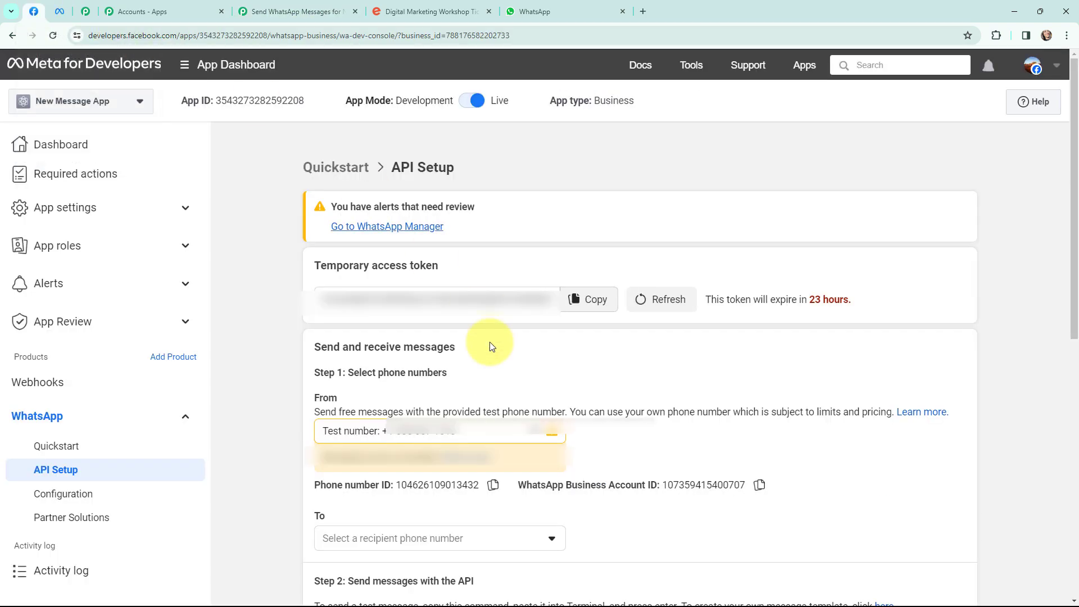
left_click(492, 485)
left_click(332, 5)
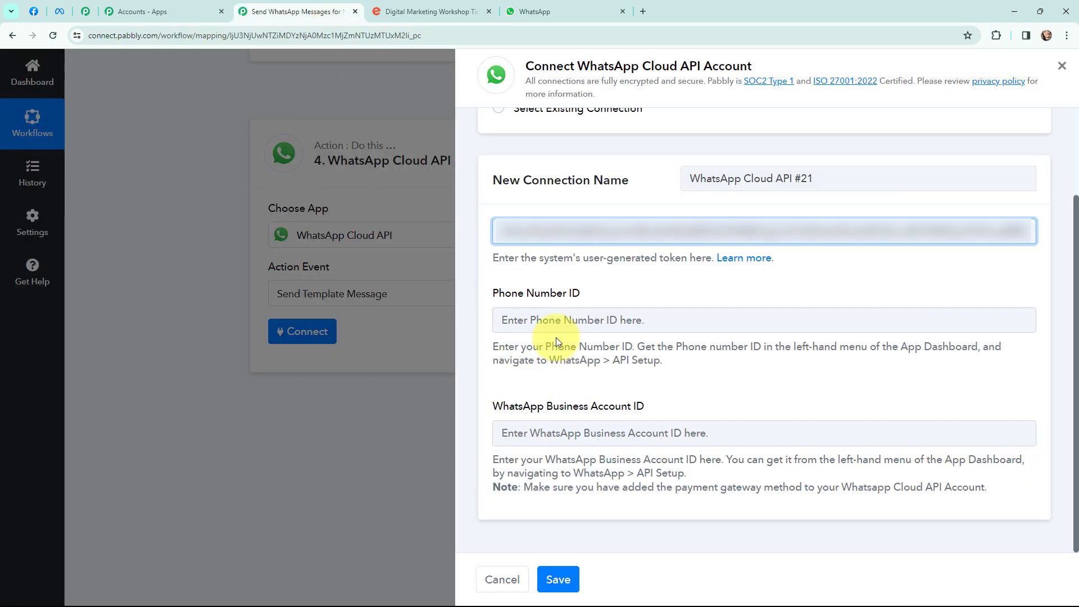
left_click(560, 321)
key("ctrl+v")
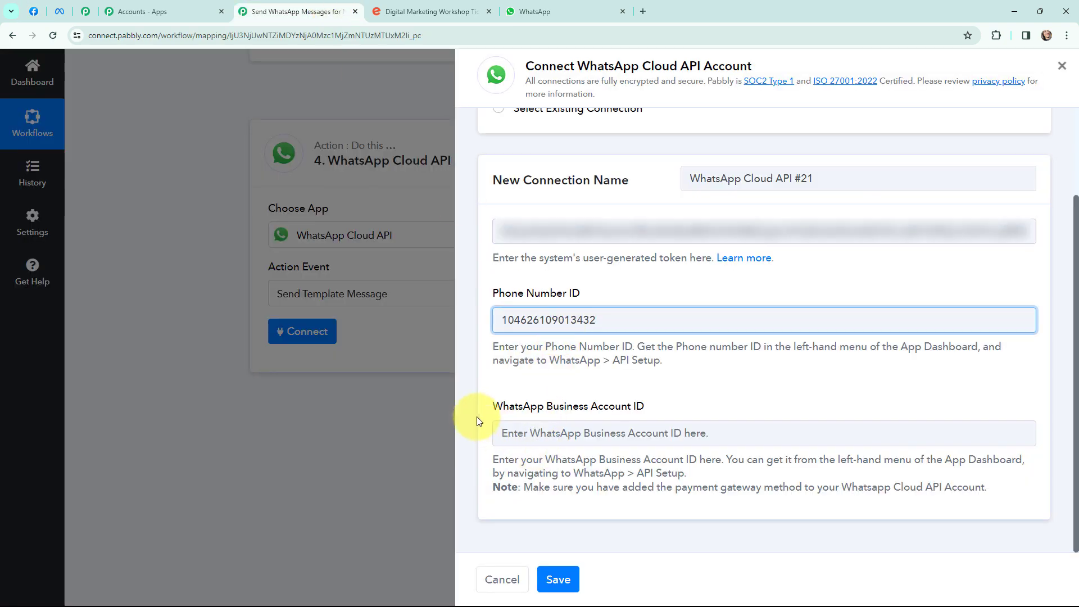
- Copy the WhatsApp Business Account ID into Pabbly's matching field
left_click(42, 11)
left_click(759, 485)
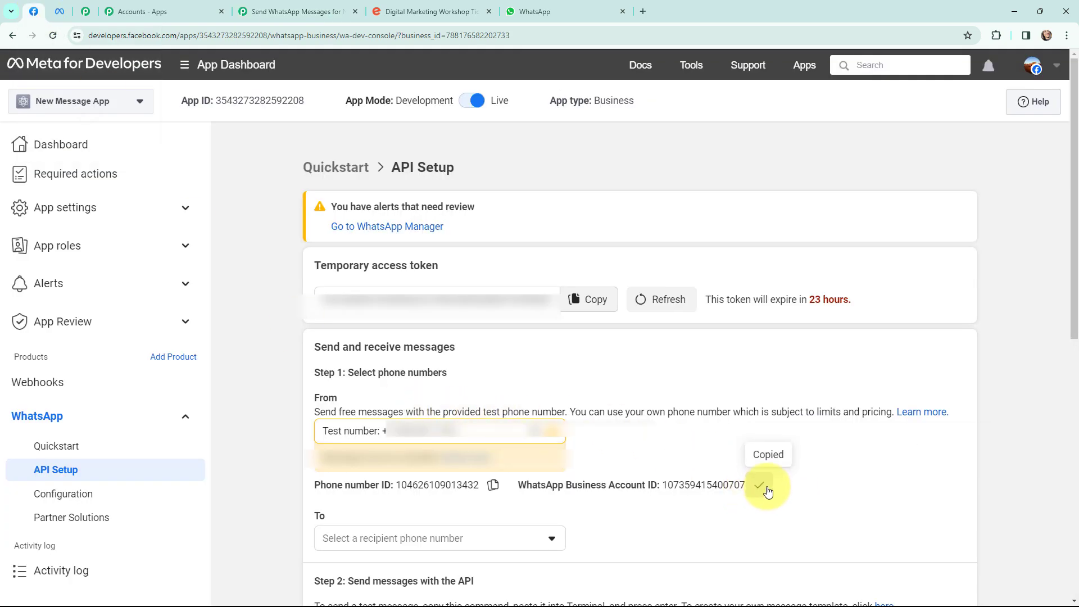
left_click(317, 5)
left_click(629, 437)
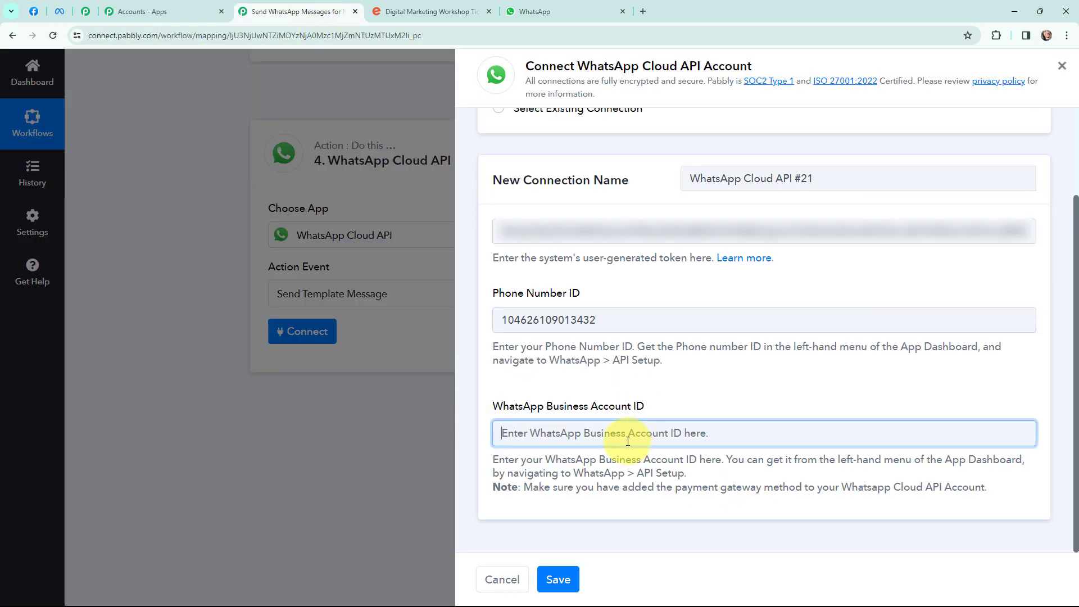
key("ctrl+v")
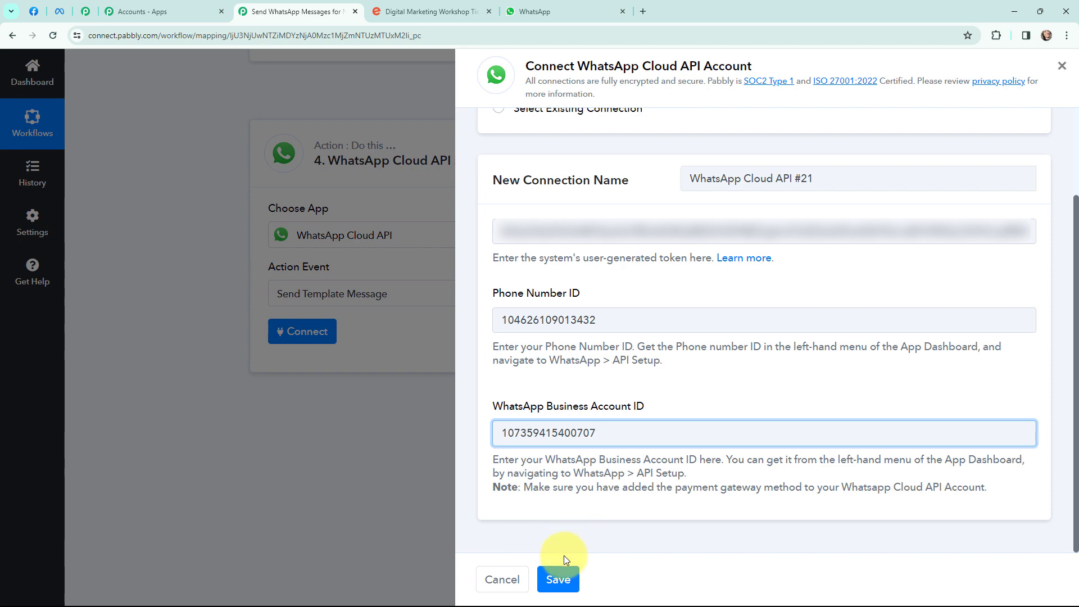
- Save the WhatsApp Cloud API connection, review the loaded template fields, then bring up the Message templates list
left_click(559, 578)
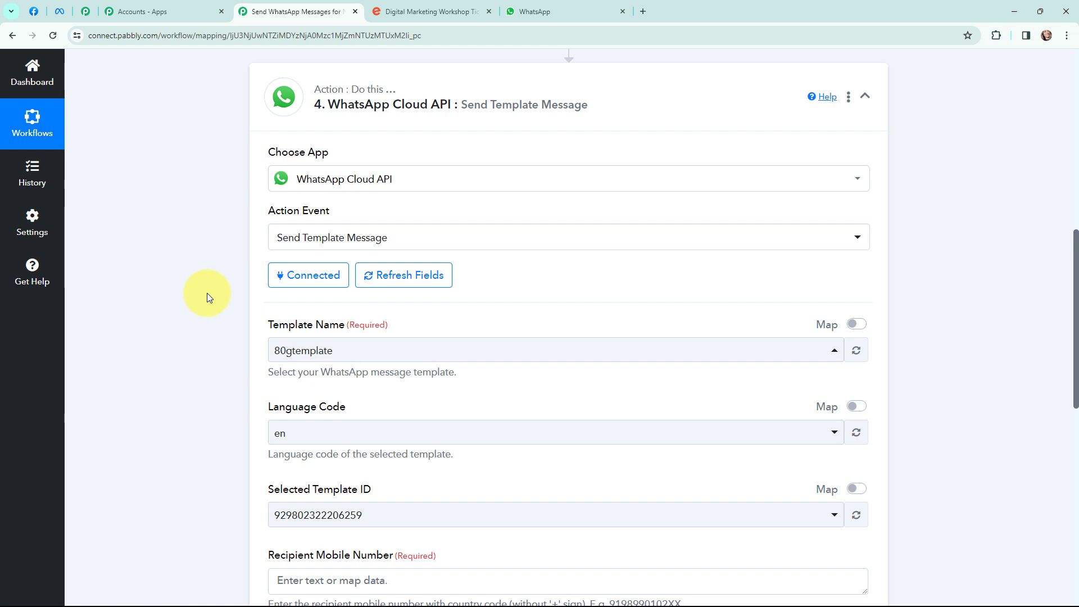
scroll(207, 293, "down", 1)
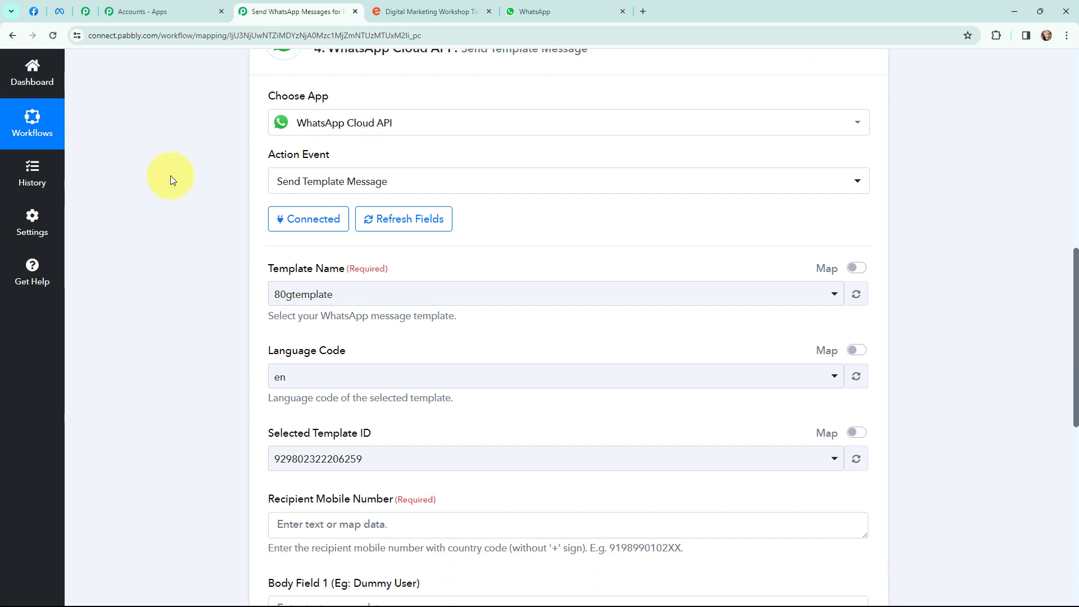
left_click(60, 11)
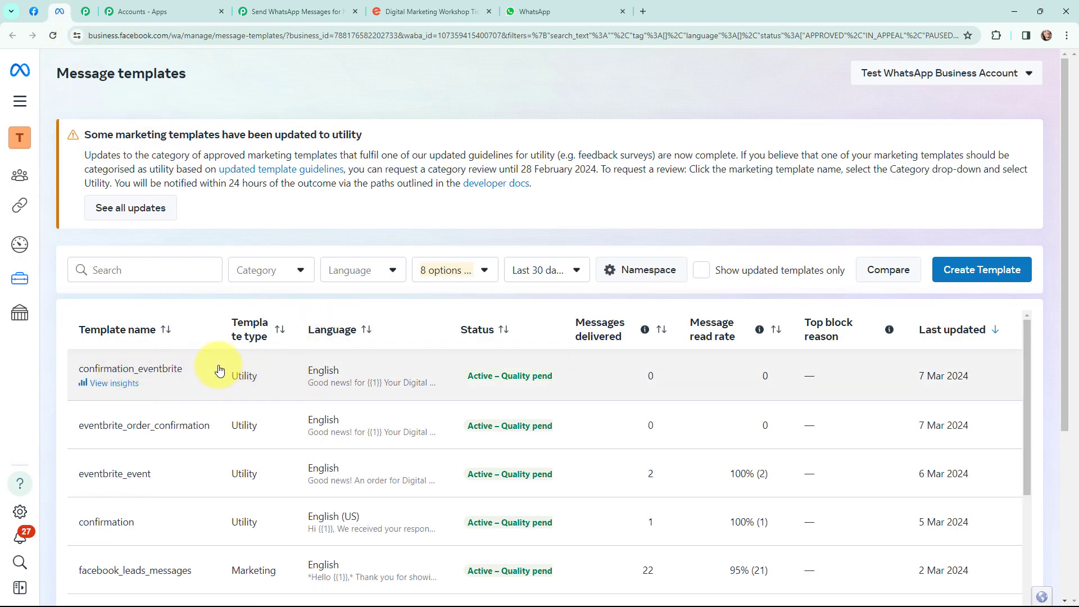
- Open the confirmation_eventbrite template and check its body variables {{1}}, {{2}} for Email and {{3}} for Order Id
left_click(173, 369)
scroll(440, 345, "down", 1)
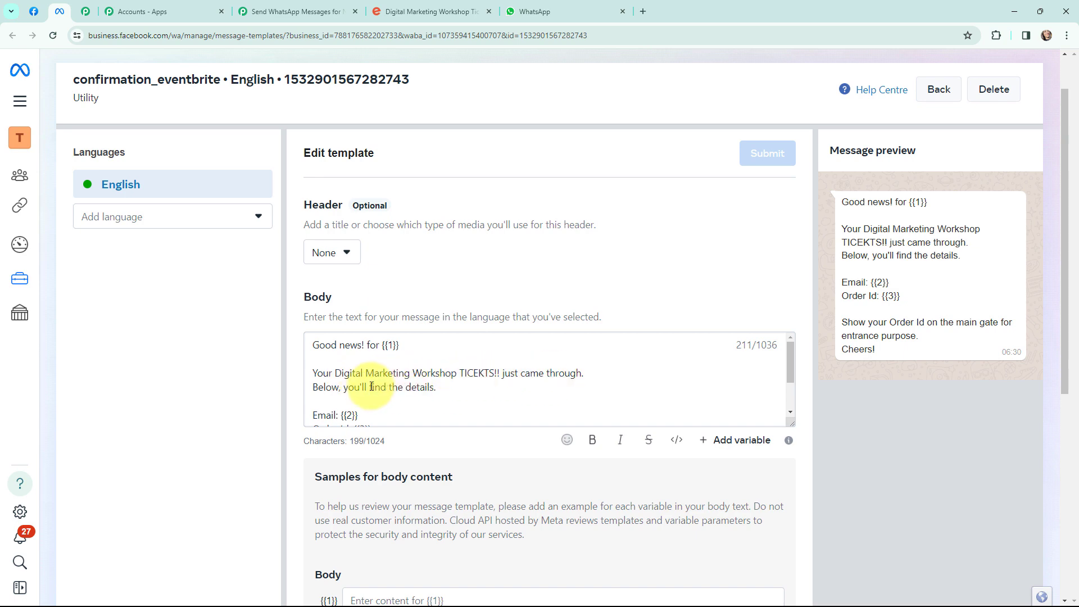
scroll(421, 381, "down", 1)
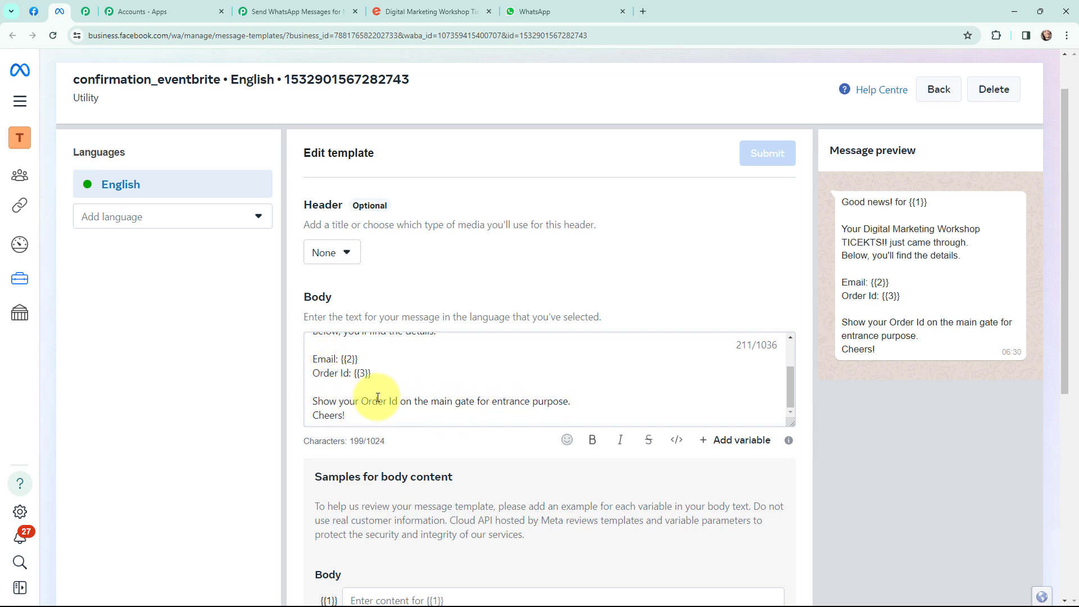
scroll(378, 396, "up", 2)
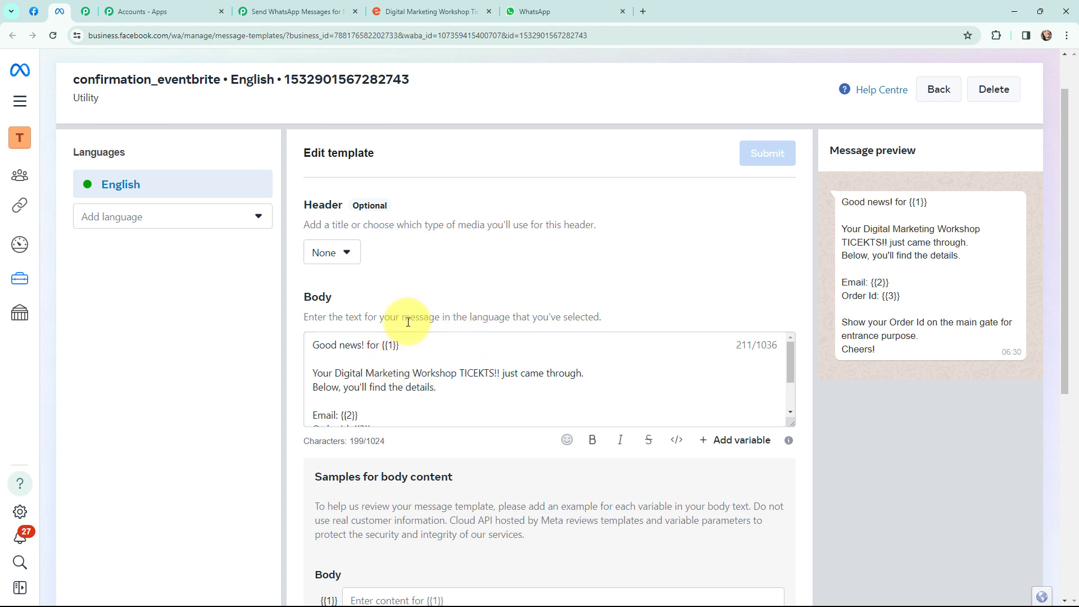
scroll(410, 354, "down", 2)
scroll(412, 355, "up", 2)
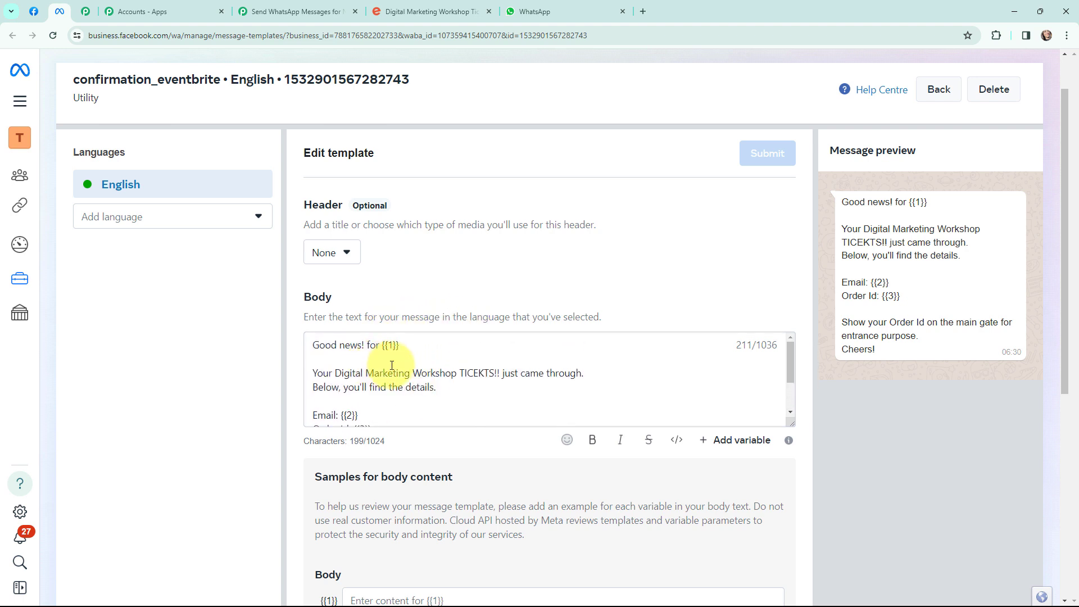
scroll(391, 365, "down", 2)
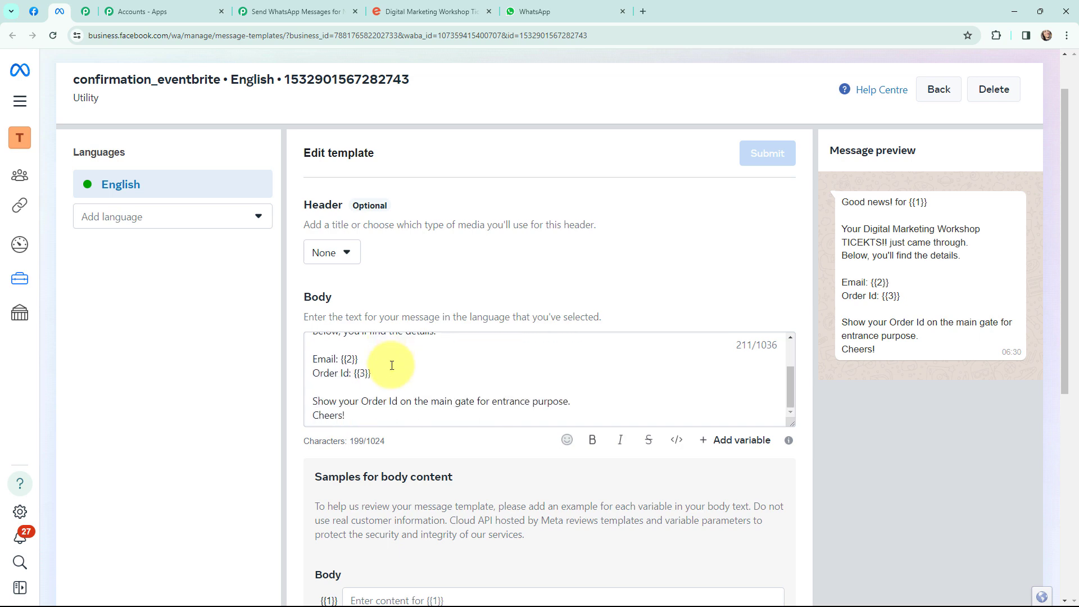
scroll(392, 365, "up", 2)
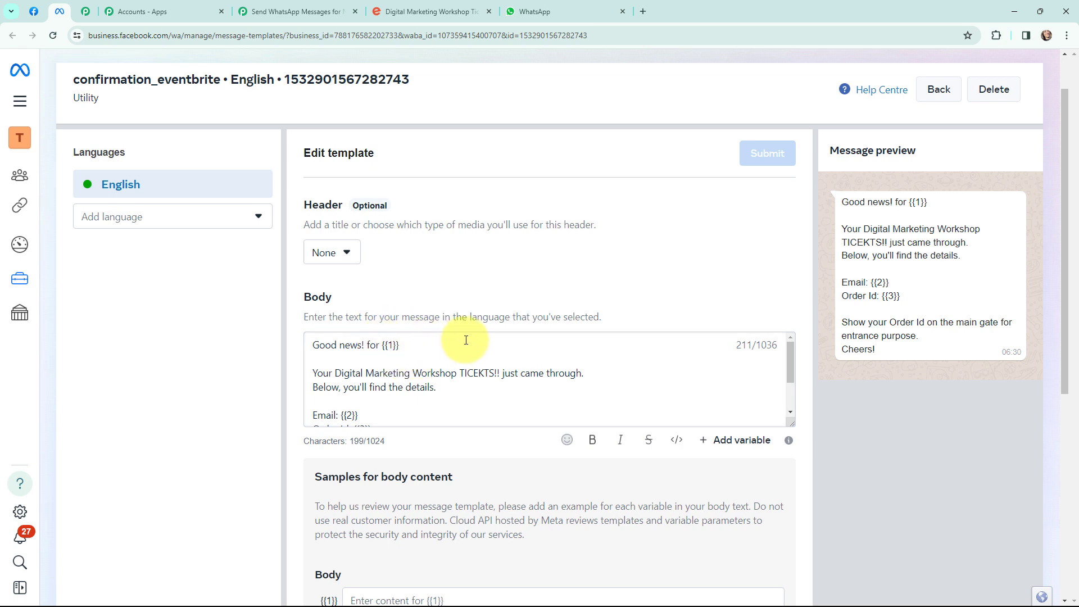
scroll(389, 349, "down", 2)
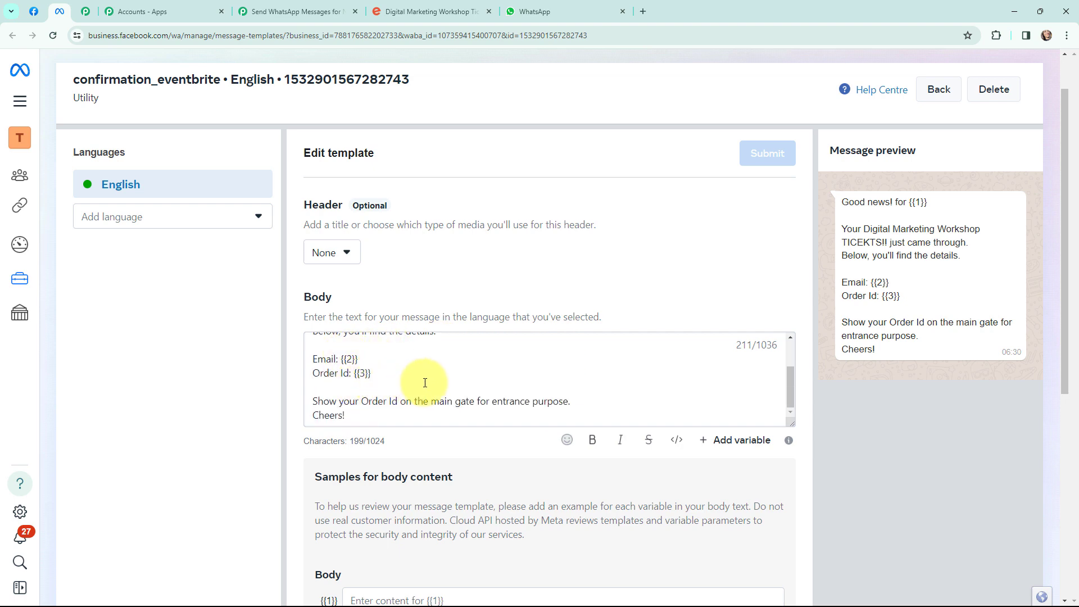
scroll(424, 382, "up", 3)
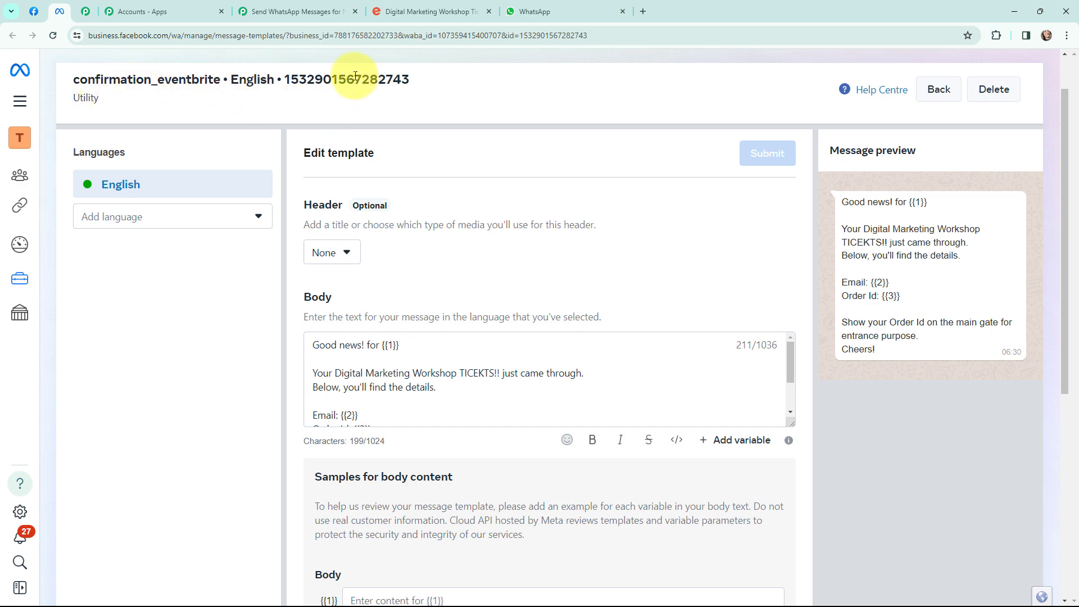
- Choose confirmation_eventbrite as the Template Name in Pabbly's WhatsApp step, filling language en
left_click(292, 15)
left_click(313, 294)
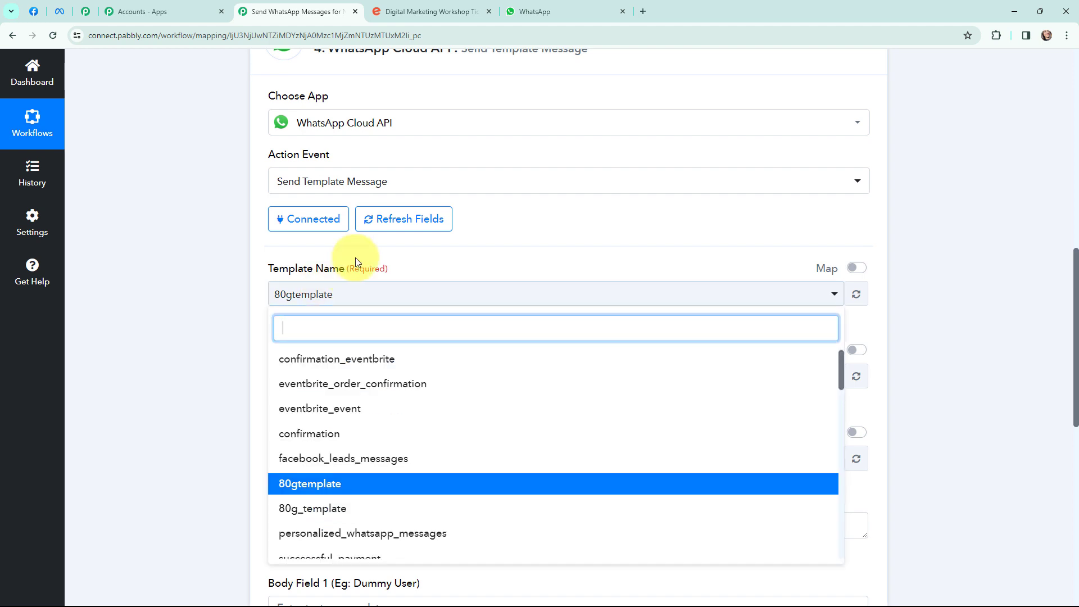
left_click(350, 369)
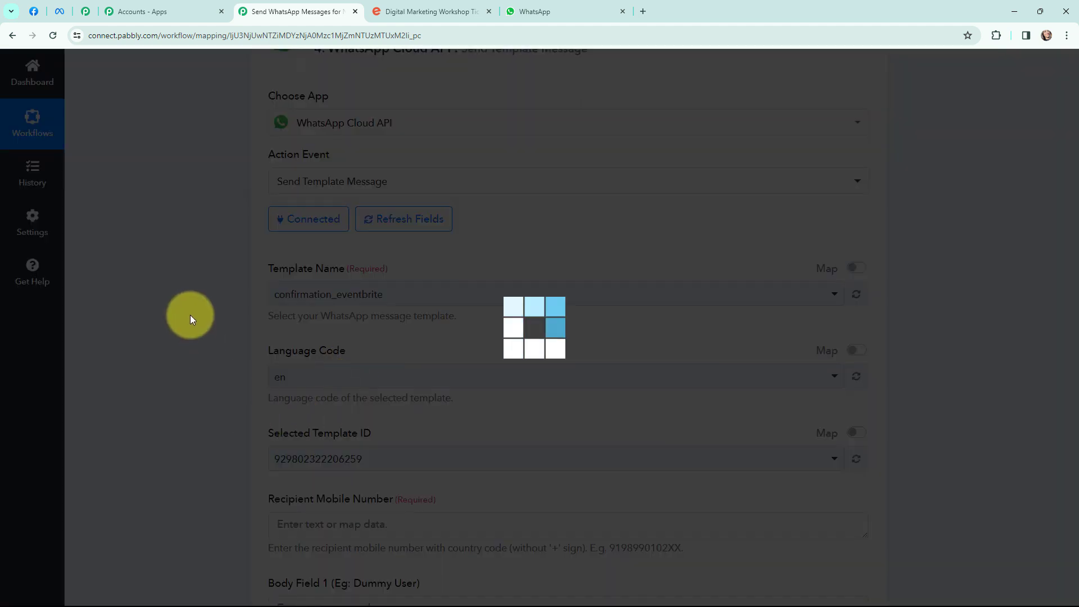
scroll(205, 301, "down", 2)
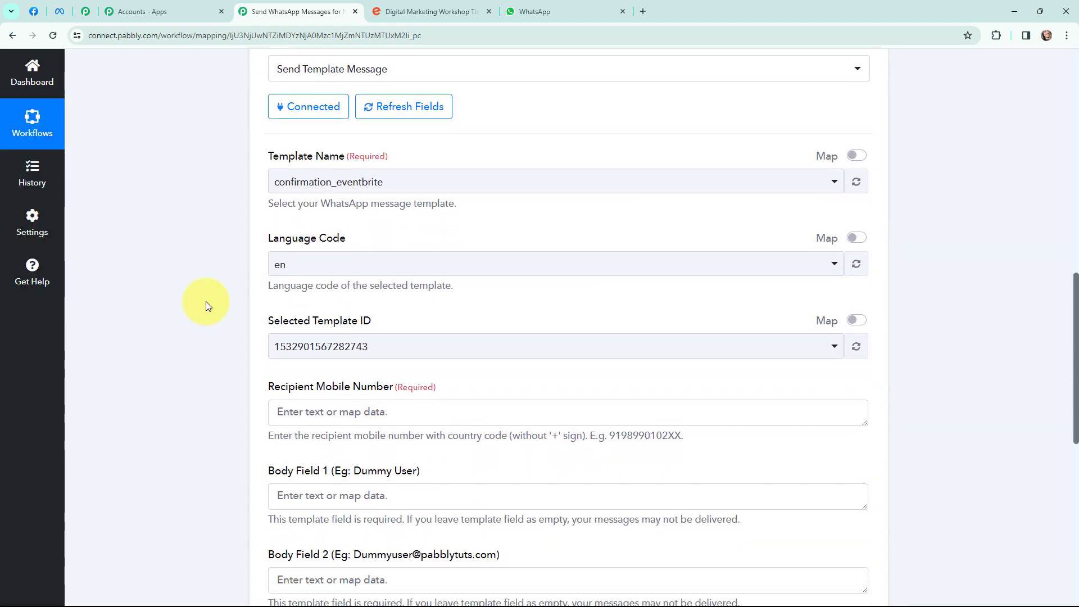
scroll(228, 261, "down", 4)
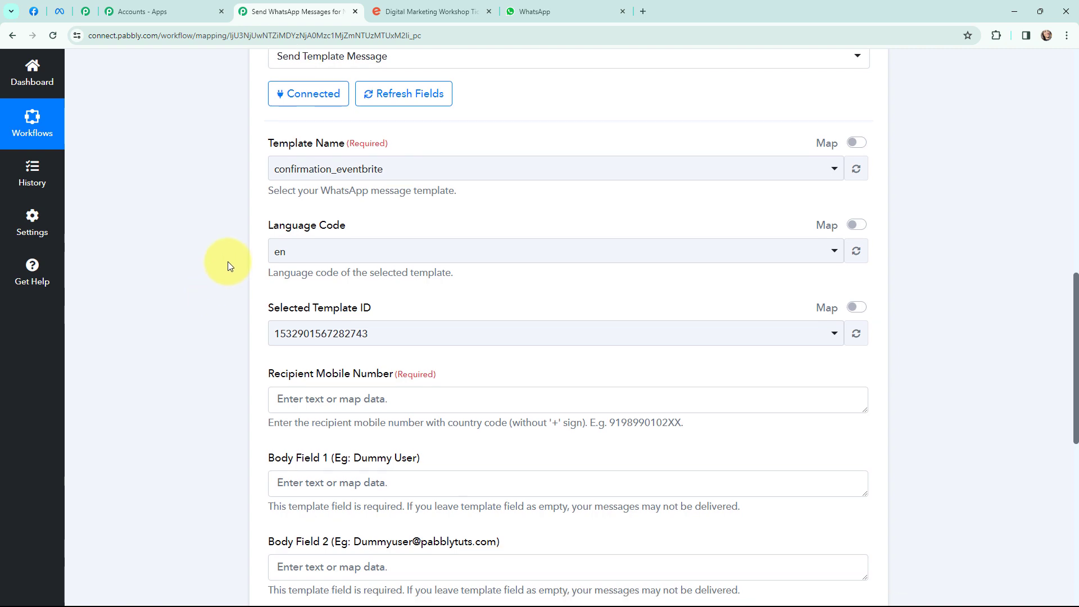
scroll(204, 232, "down", 2)
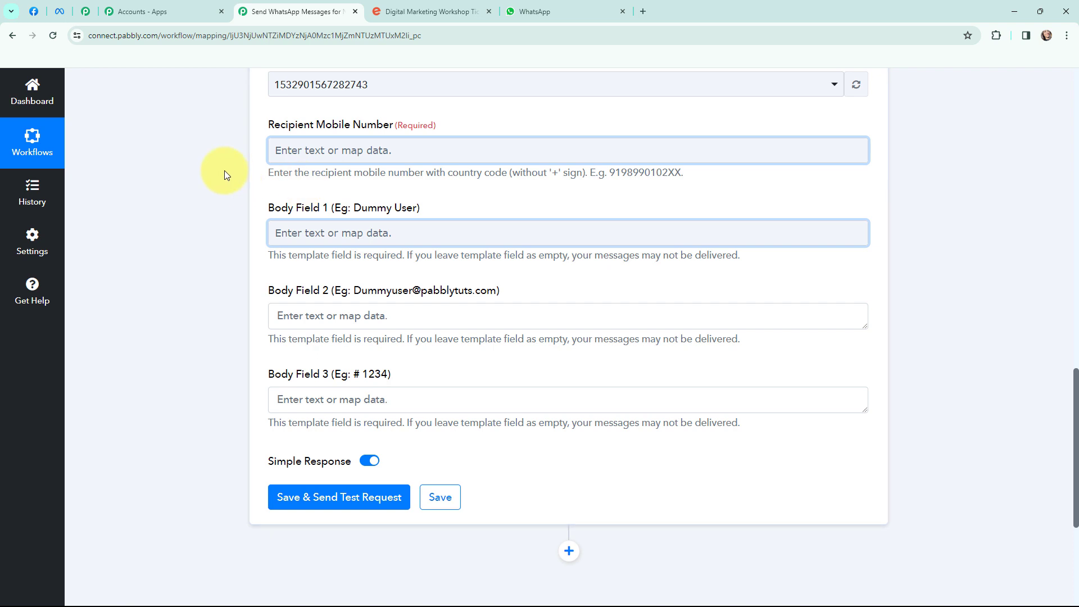
- Map Body Field 1 to the attendee's profile name, found by searching 'name'
left_click(340, 233)
left_click(378, 437)
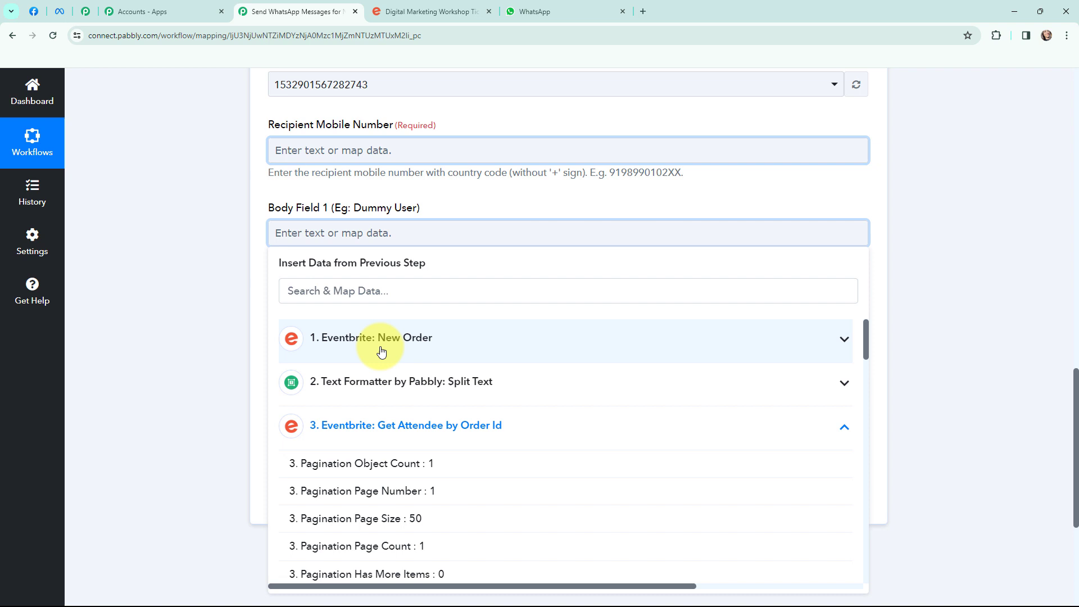
left_click(398, 290)
type("name")
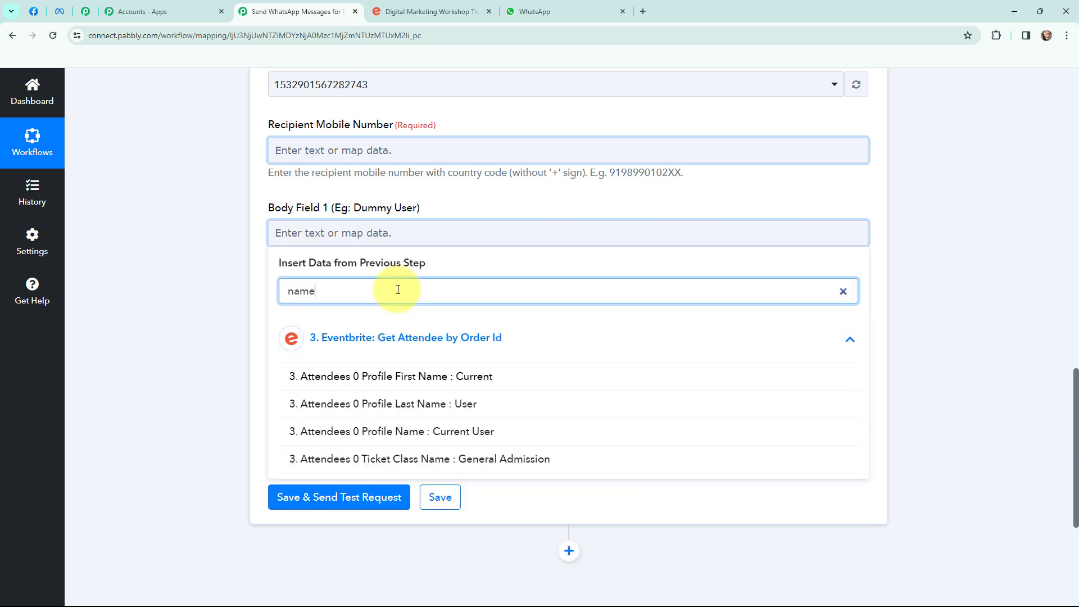
left_click(490, 430)
left_click(235, 265)
- Map Body Field 2 to the attendee's profile email, found by searching 'email'
left_click(344, 324)
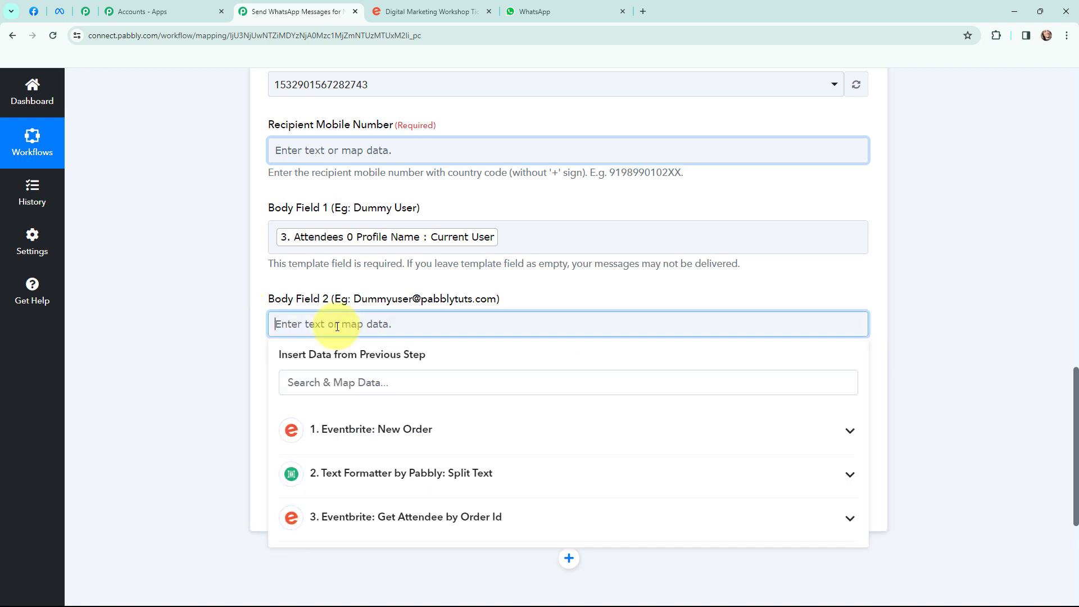
left_click(364, 518)
left_click(390, 383)
type("e")
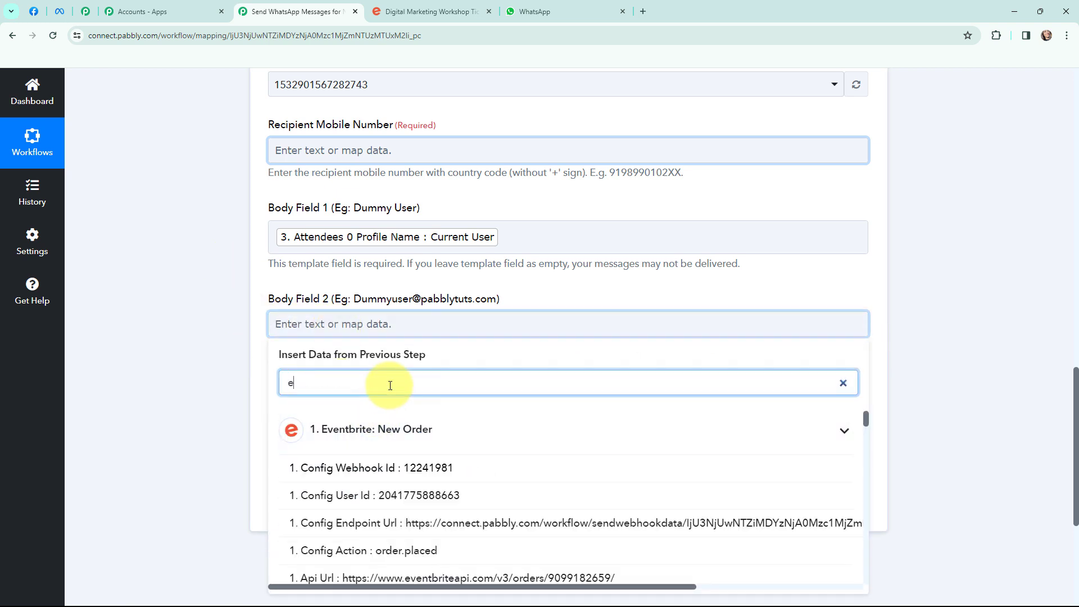
type("mail")
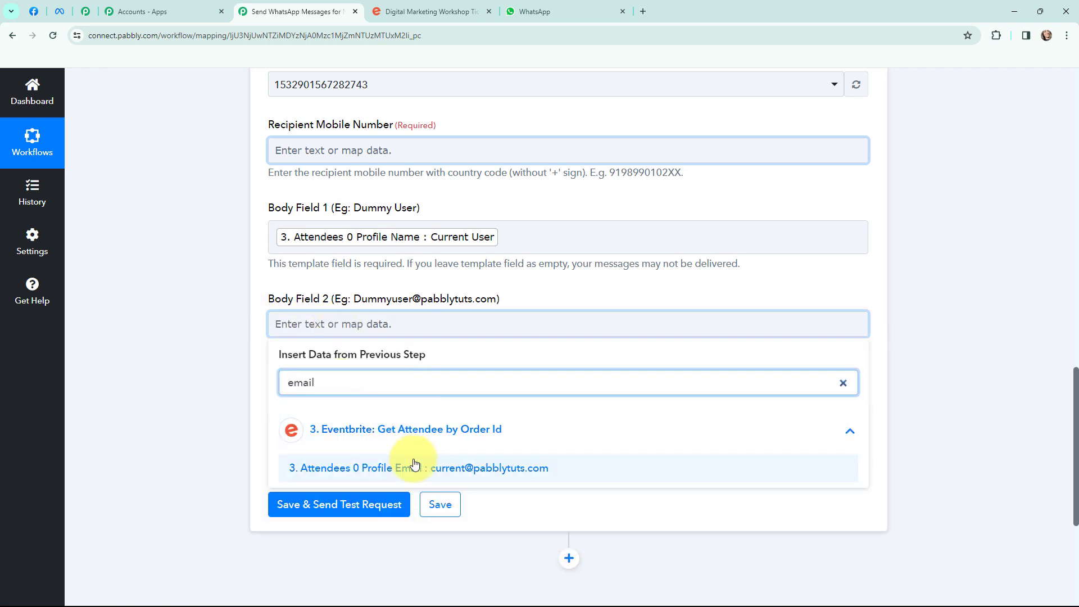
left_click(410, 467)
left_click(208, 331)
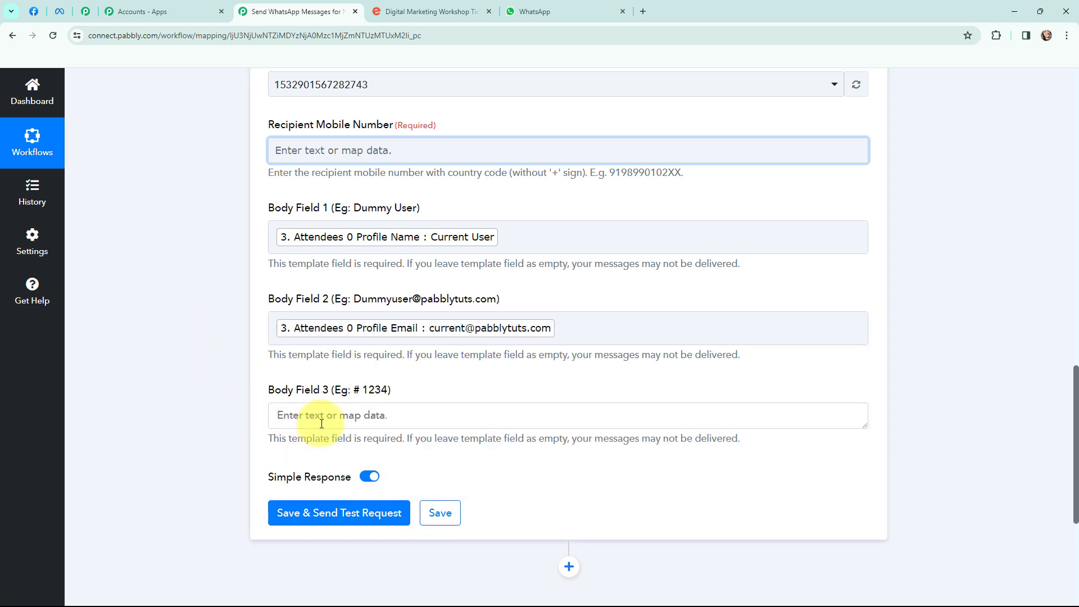
- Map Body Field 3 to the Split Text step's Result, the order ID
left_click(360, 415)
scroll(386, 376, "down", 1)
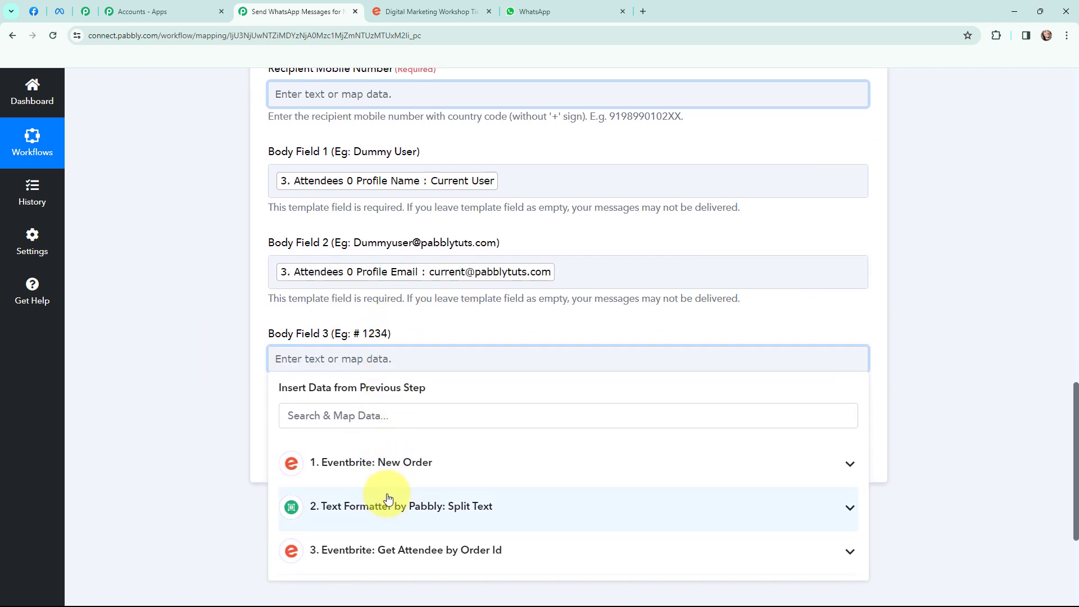
left_click(382, 507)
scroll(471, 317, "down", 1)
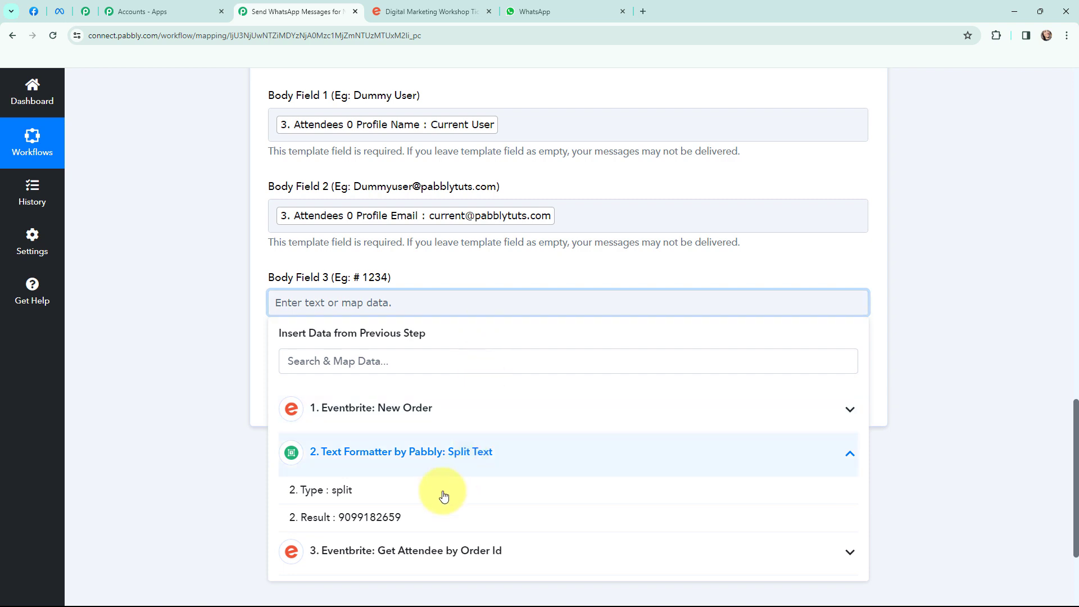
left_click(379, 526)
left_click(197, 358)
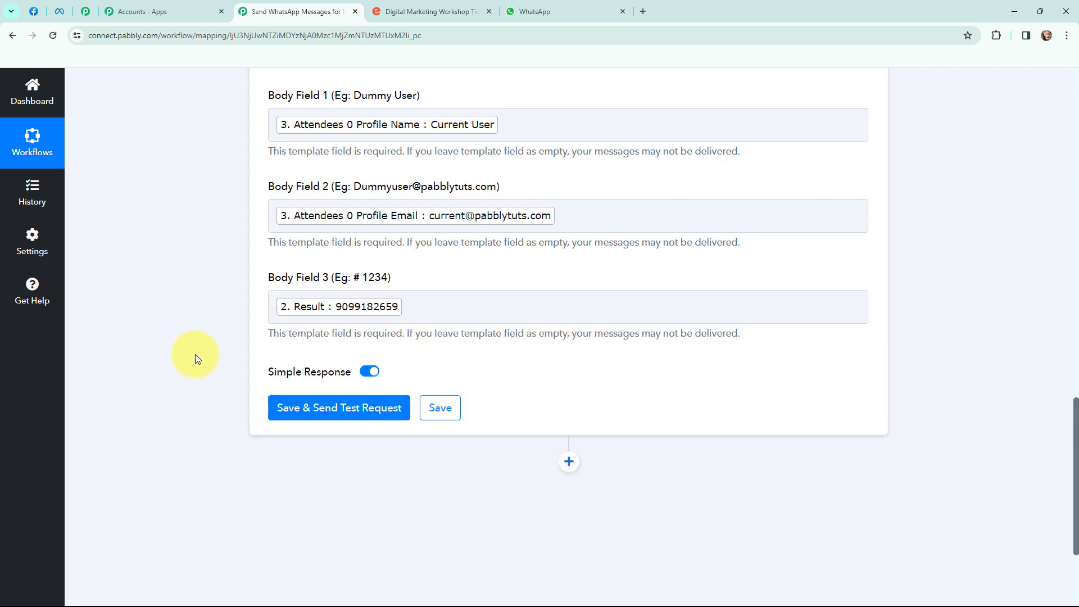
- Browse the attendee fields for Recipient Mobile Number and close without mapping anything
scroll(191, 342, "up", 2)
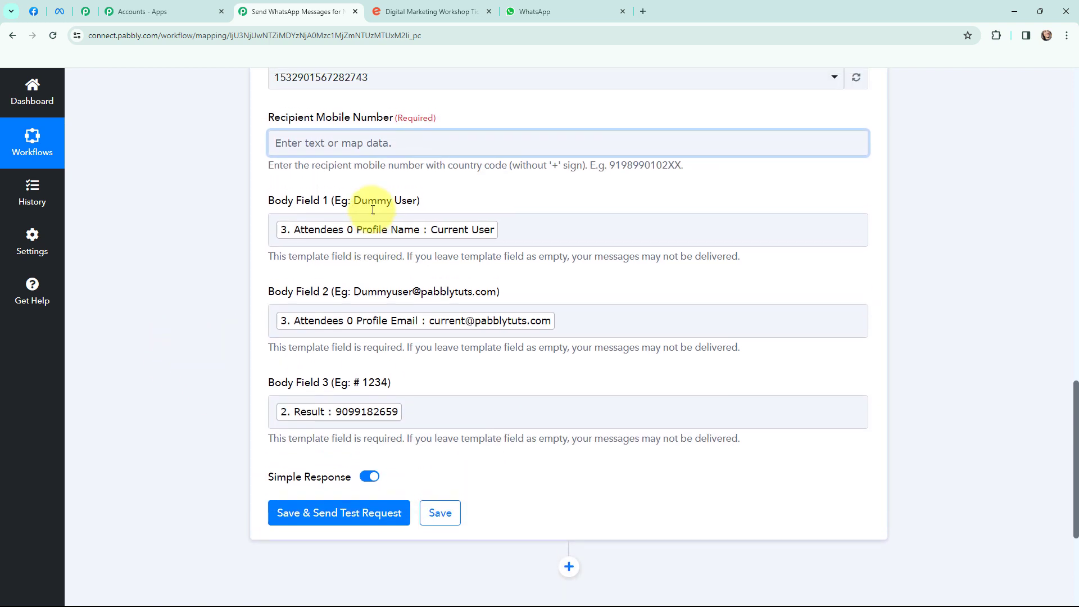
left_click(346, 150)
left_click(386, 342)
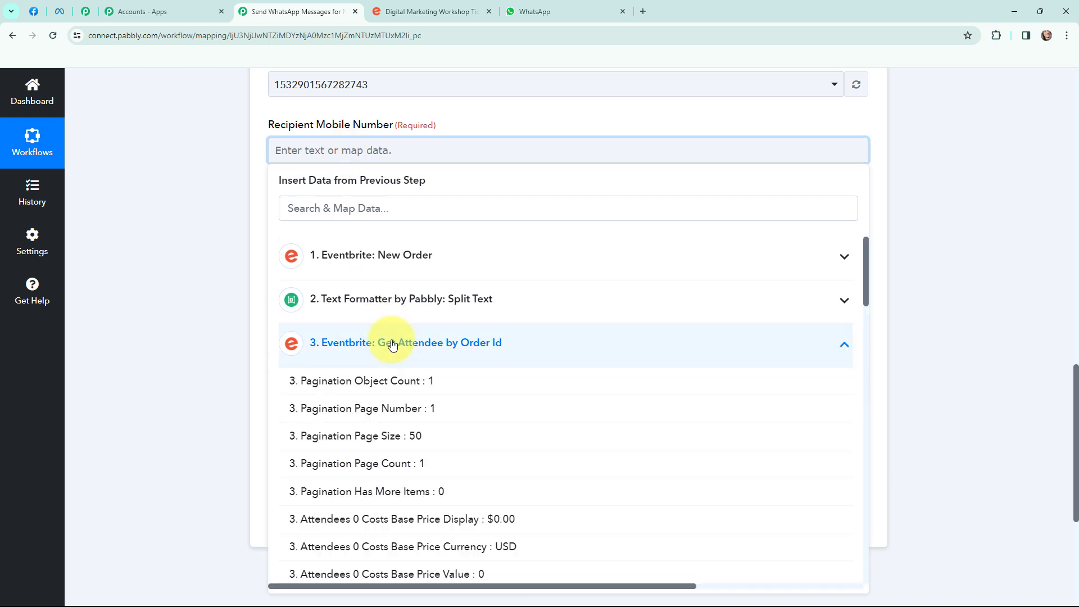
left_click(173, 266)
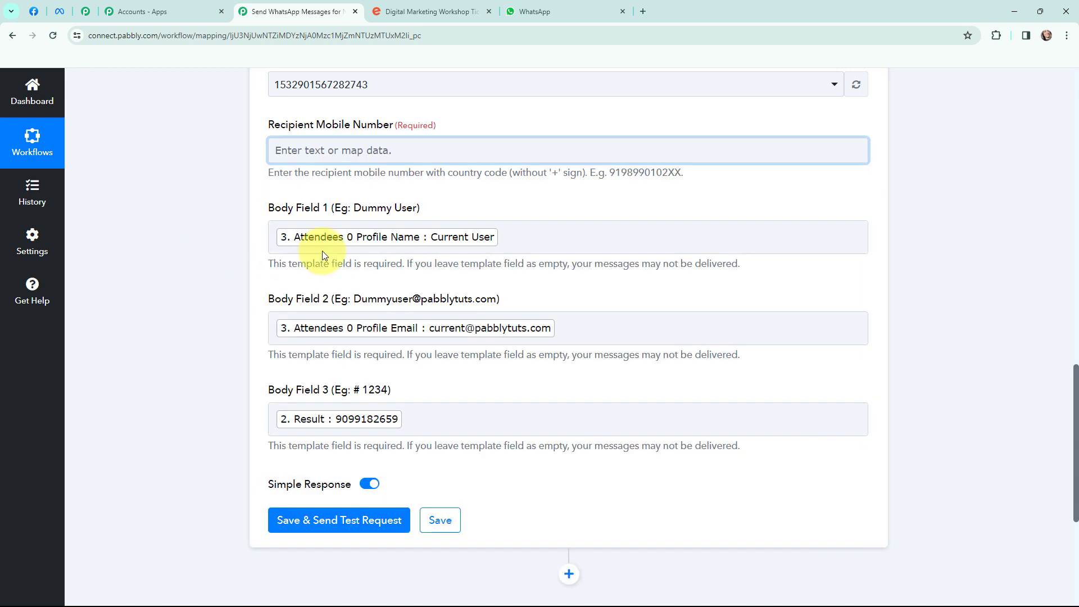
scroll(242, 120, "down", 2)
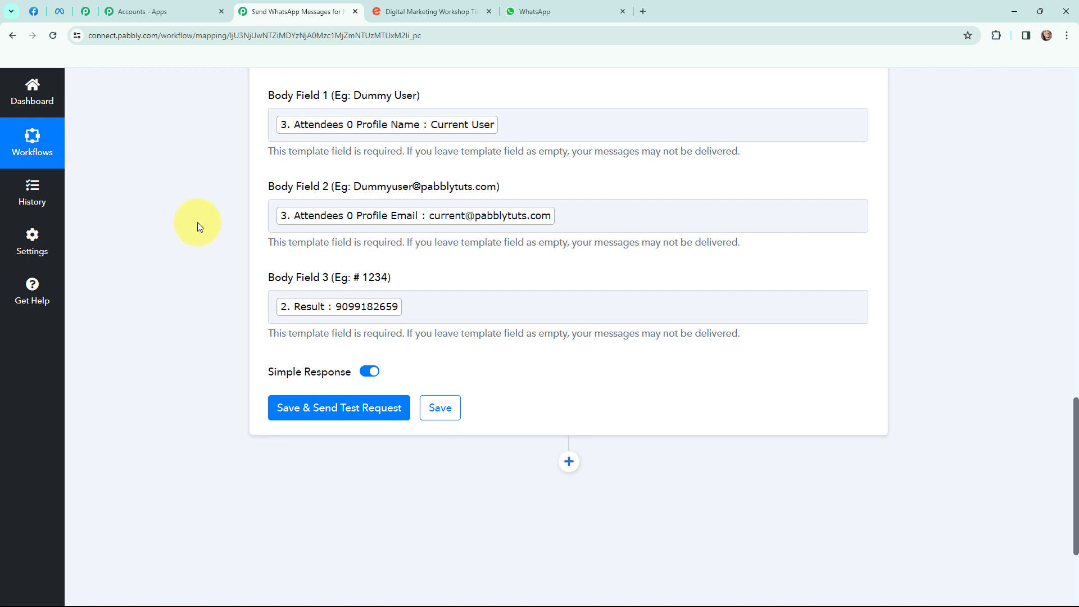
- Send a test of the WhatsApp step and view the delivered order confirmation in WhatsApp Web
scroll(198, 222, "down", 1)
scroll(197, 221, "up", 1)
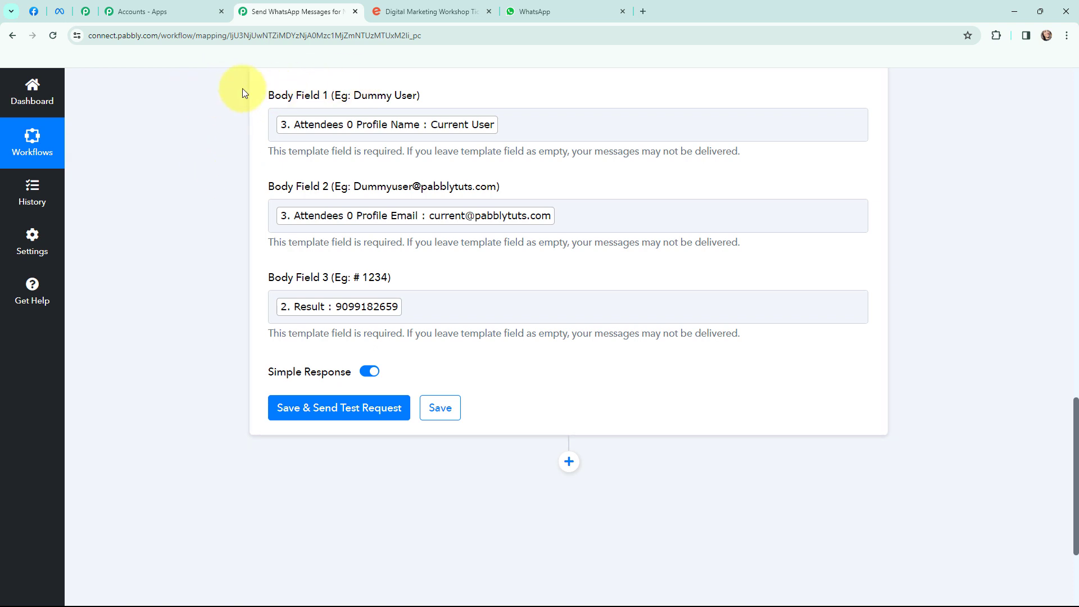
left_click(338, 408)
scroll(550, 297, "down", 2)
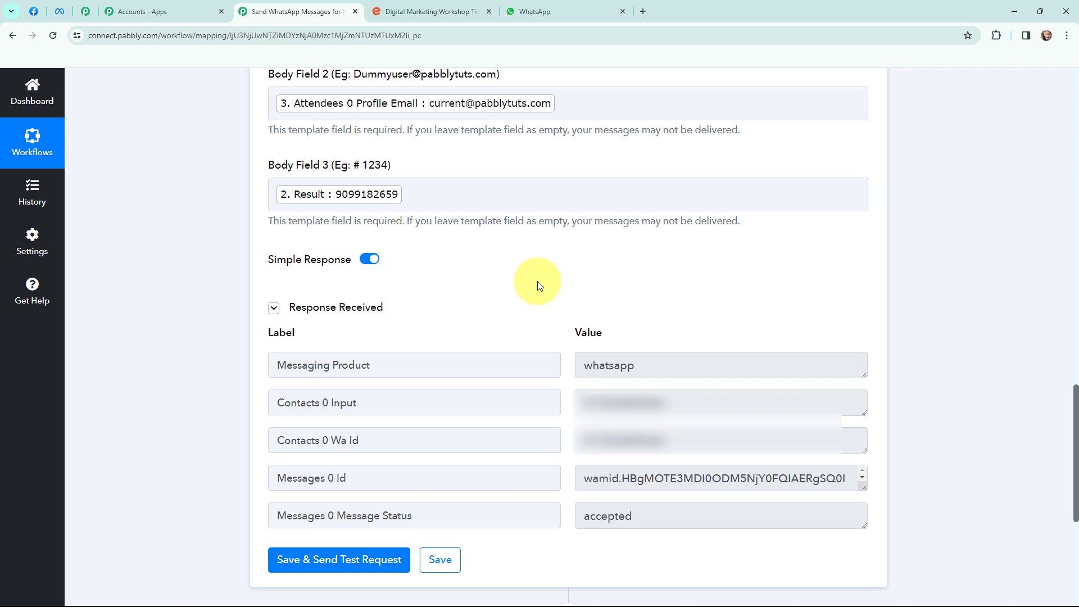
key("ctrl+Tab")
key("ctrl+Tab")
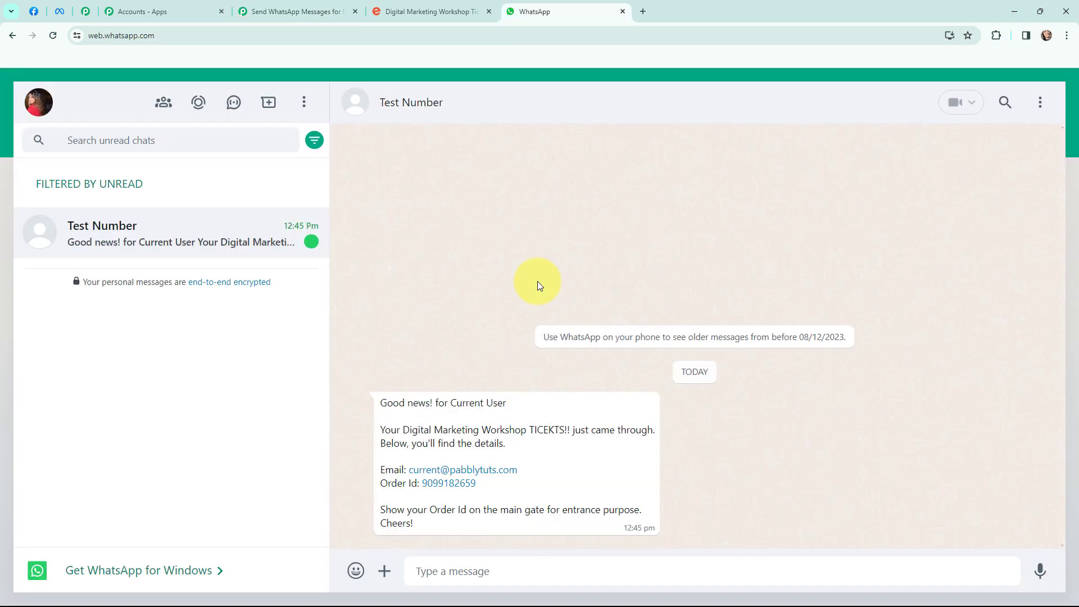